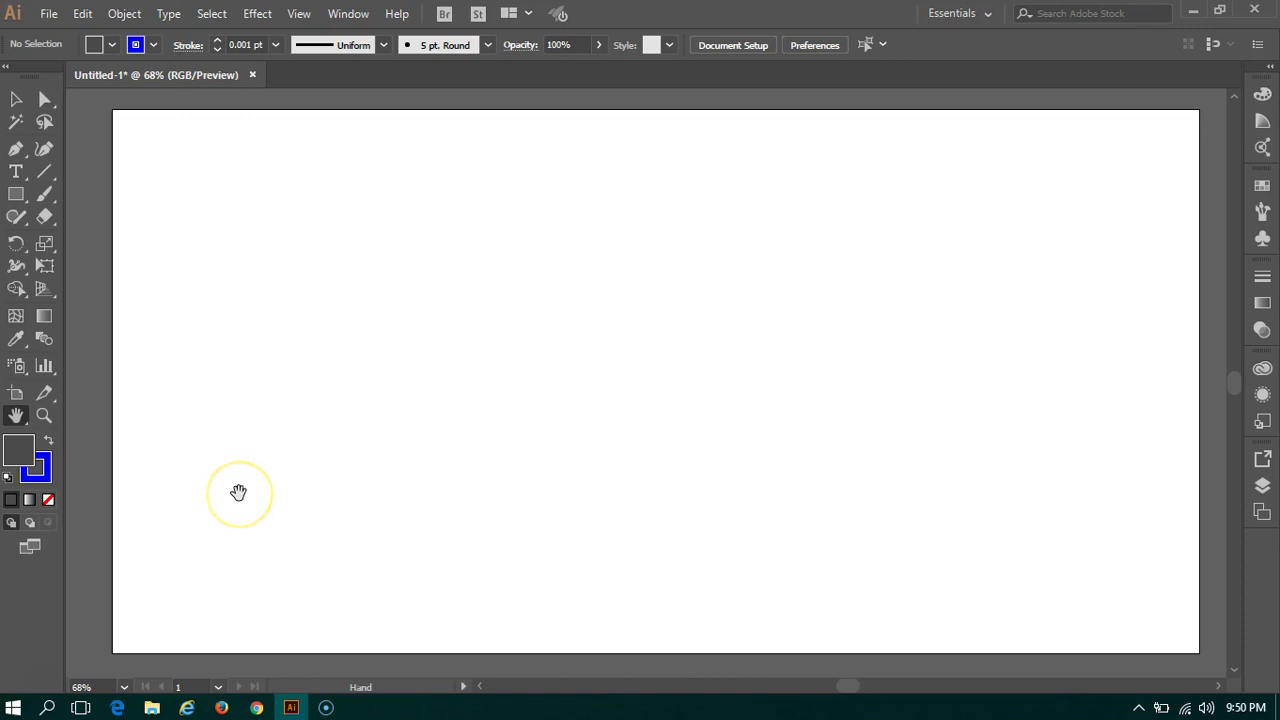
{"action": "left_click", "coordinate": [48, 14]}
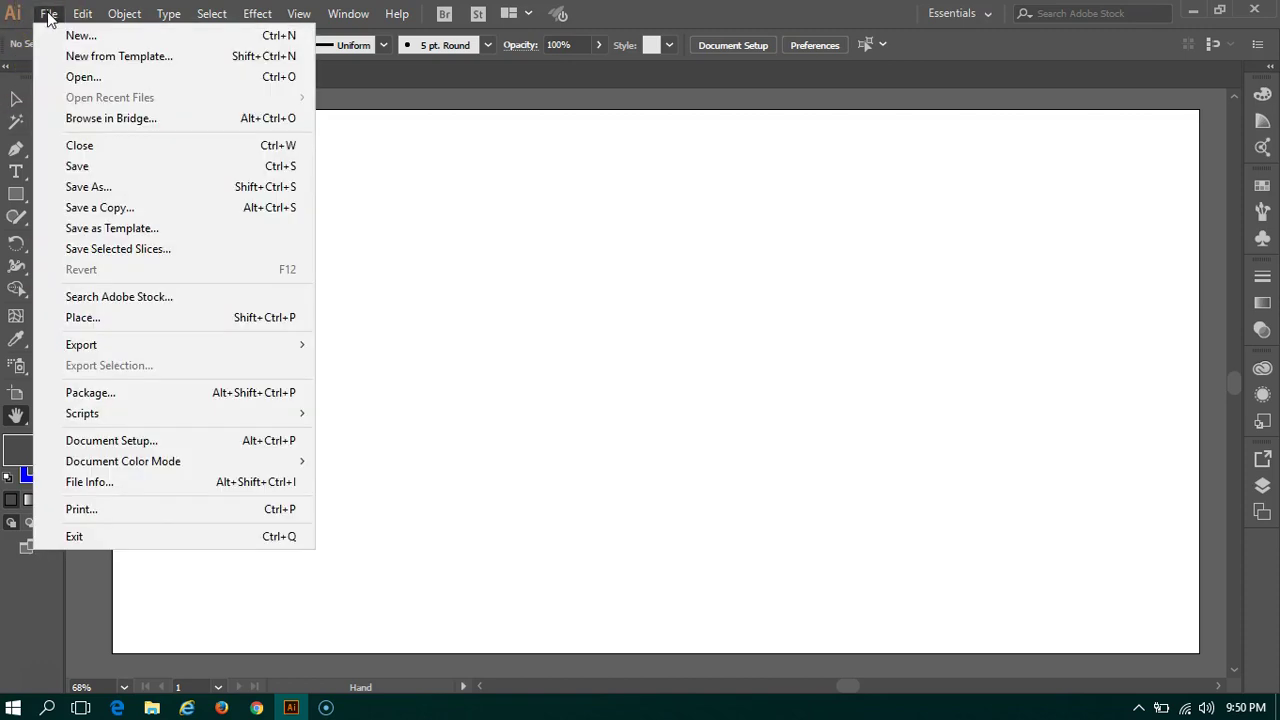
{"action": "left_click", "coordinate": [126, 318]}
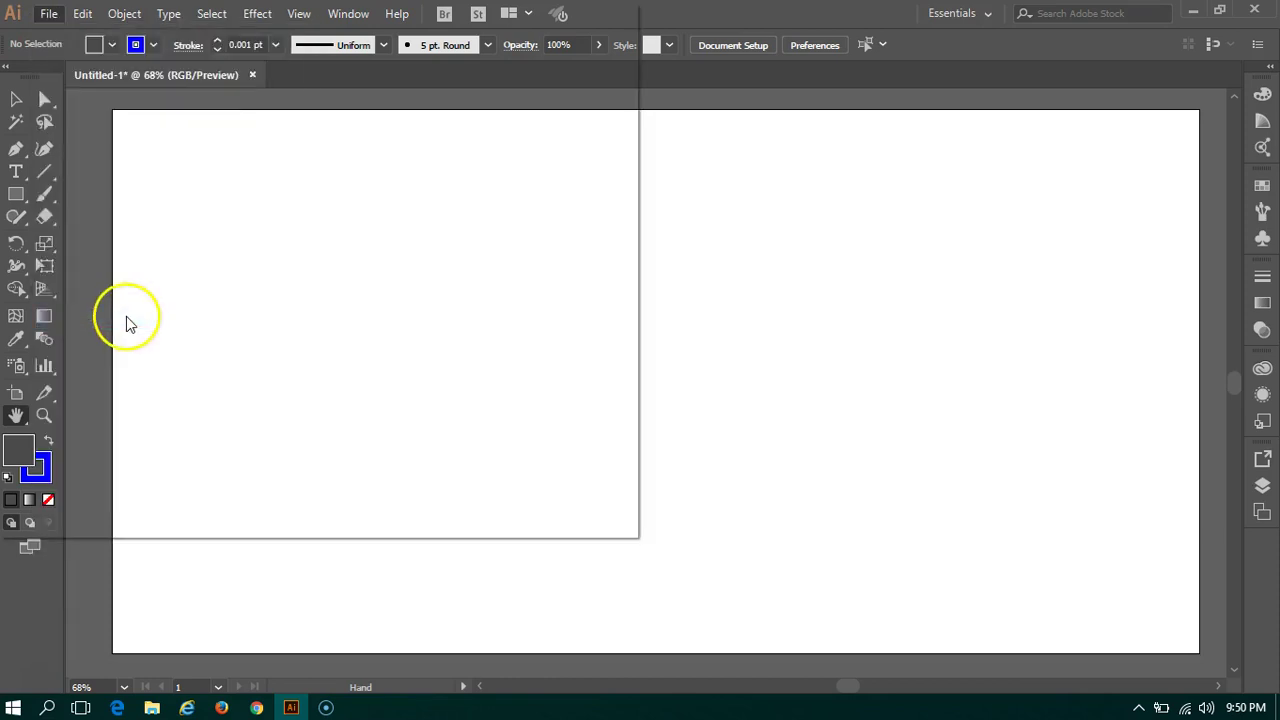
{"action": "scroll", "coordinate": [450, 280], "scroll_direction": "down", "scroll_amount": 3}
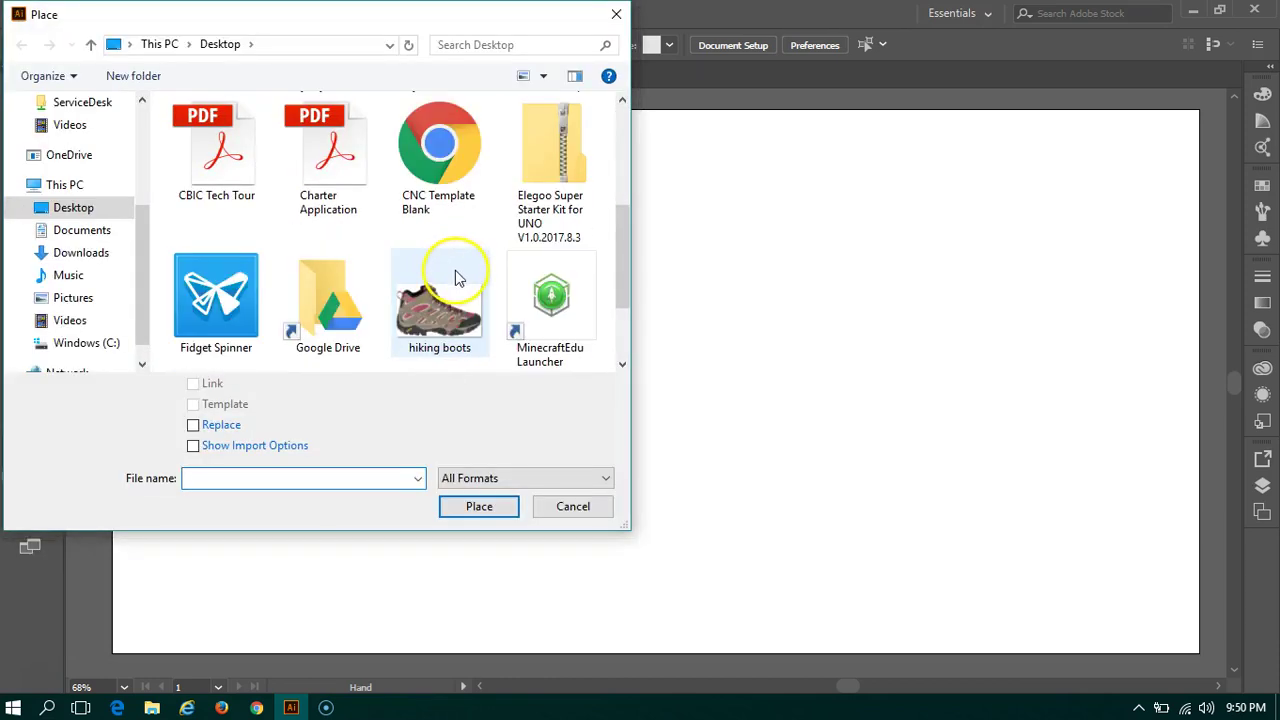
{"action": "scroll", "coordinate": [455, 276], "scroll_direction": "down", "scroll_amount": 1}
{"action": "left_click", "coordinate": [328, 290]}
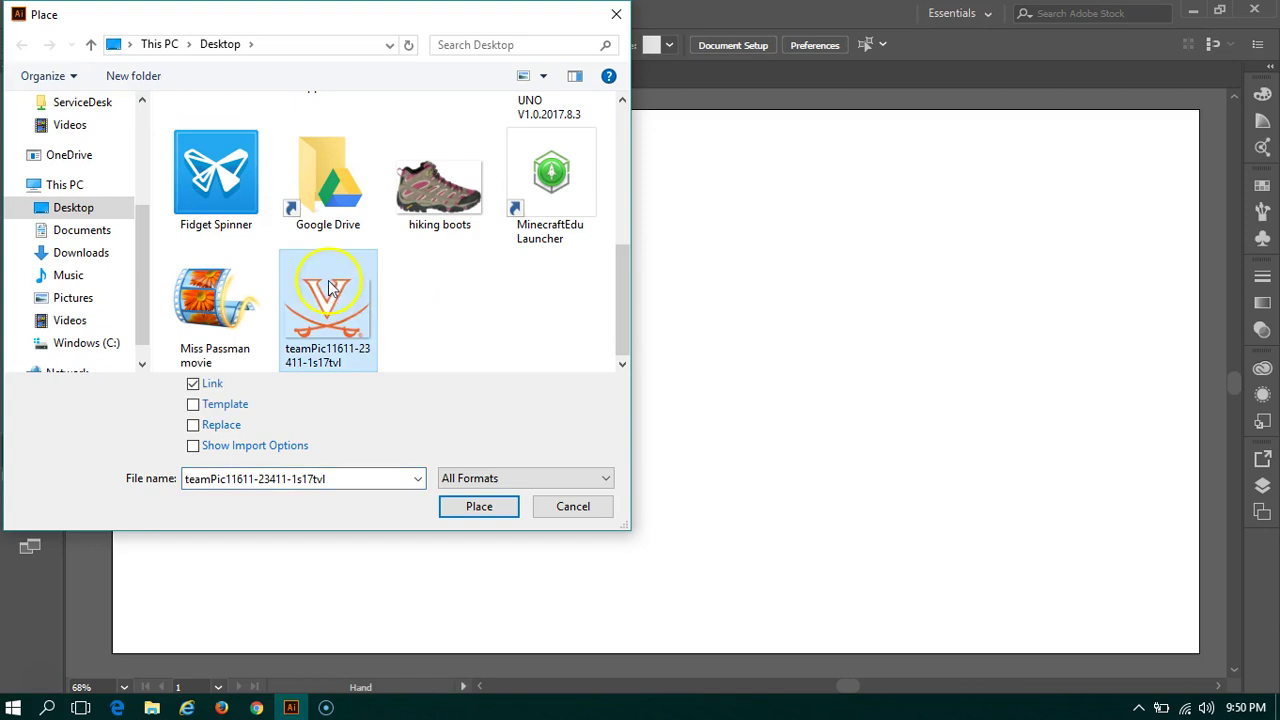
{"action": "left_click", "coordinate": [478, 508]}
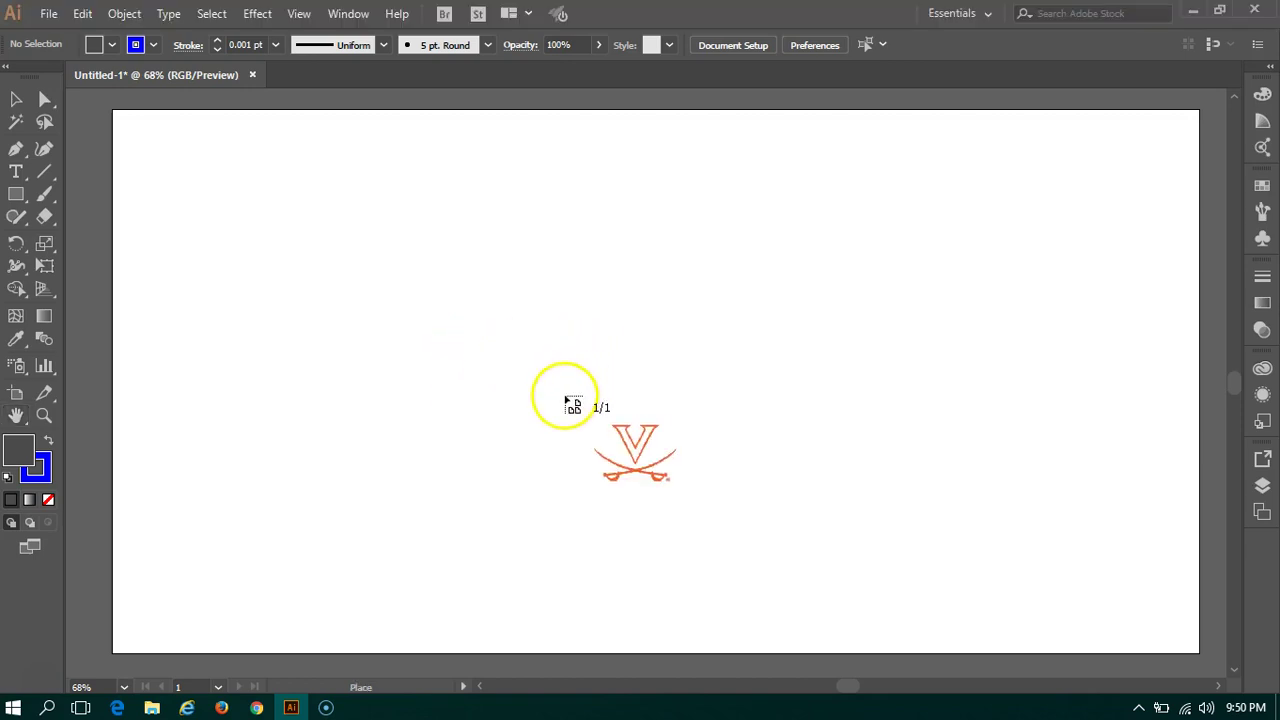
{"action": "left_click", "coordinate": [177, 167]}
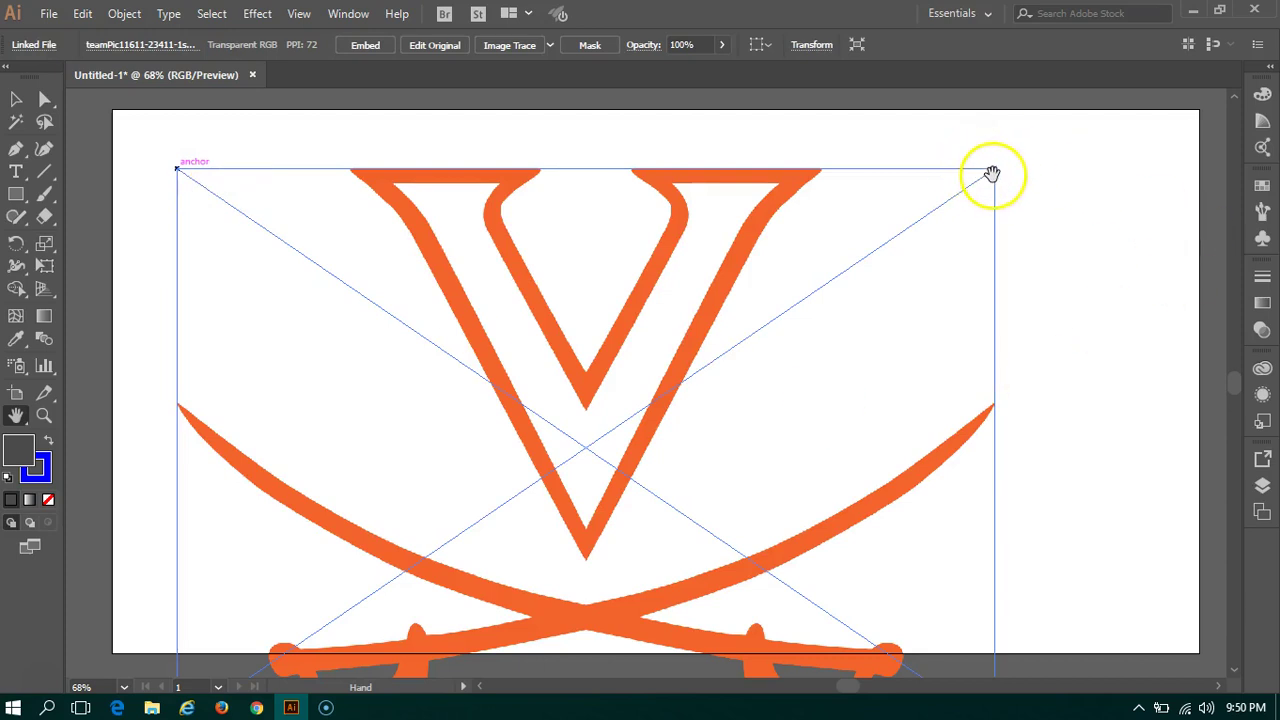
Scale the placed logo down to fit the artboard and move it into the artboard's upper-left area
{"action": "mouse_move", "coordinate": [996, 168]}
{"action": "left_mouse_down"}
{"action": "mouse_move", "coordinate": [977, 183]}
{"action": "mouse_move", "coordinate": [991, 146]}
{"action": "left_mouse_up"}
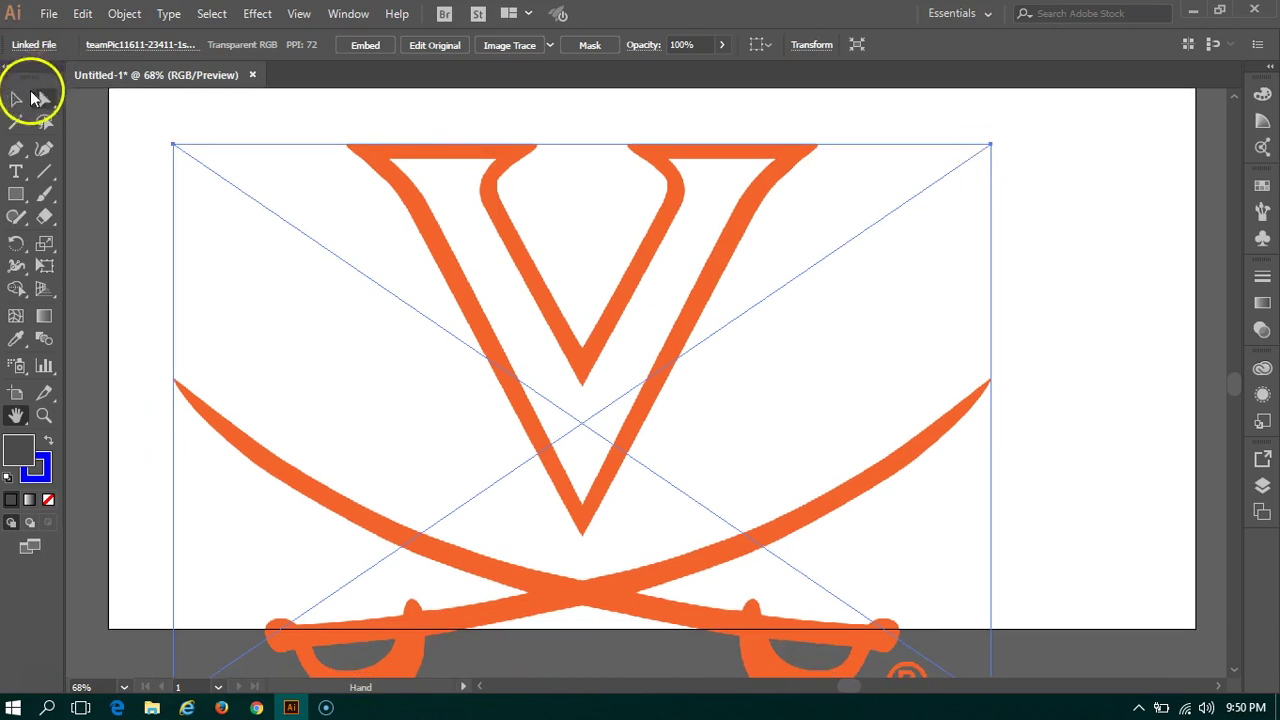
{"action": "left_click", "coordinate": [16, 98]}
{"action": "left_click_drag", "start_coordinate": [989, 146], "coordinate": [640, 395]}
{"action": "left_click_drag", "start_coordinate": [388, 537], "coordinate": [353, 262]}
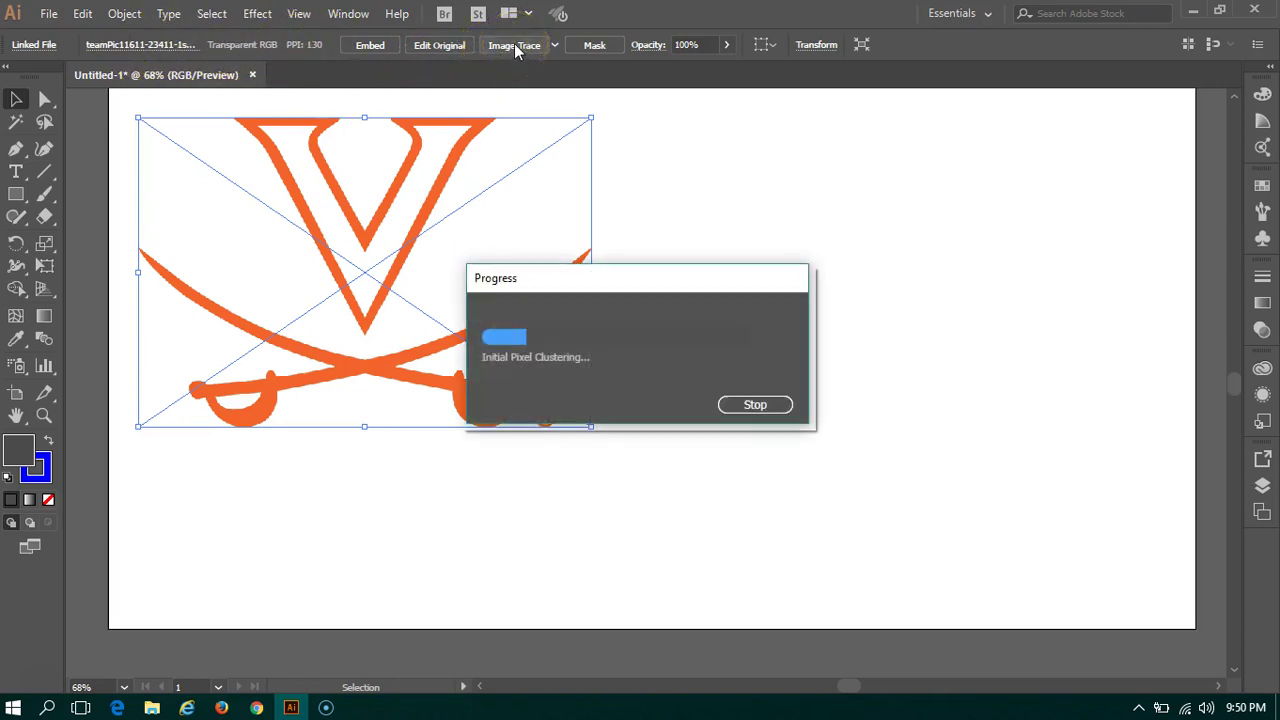
Trace the placed logo with Image Trace and expand the tracing into vector paths
{"action": "left_click", "coordinate": [450, 50]}
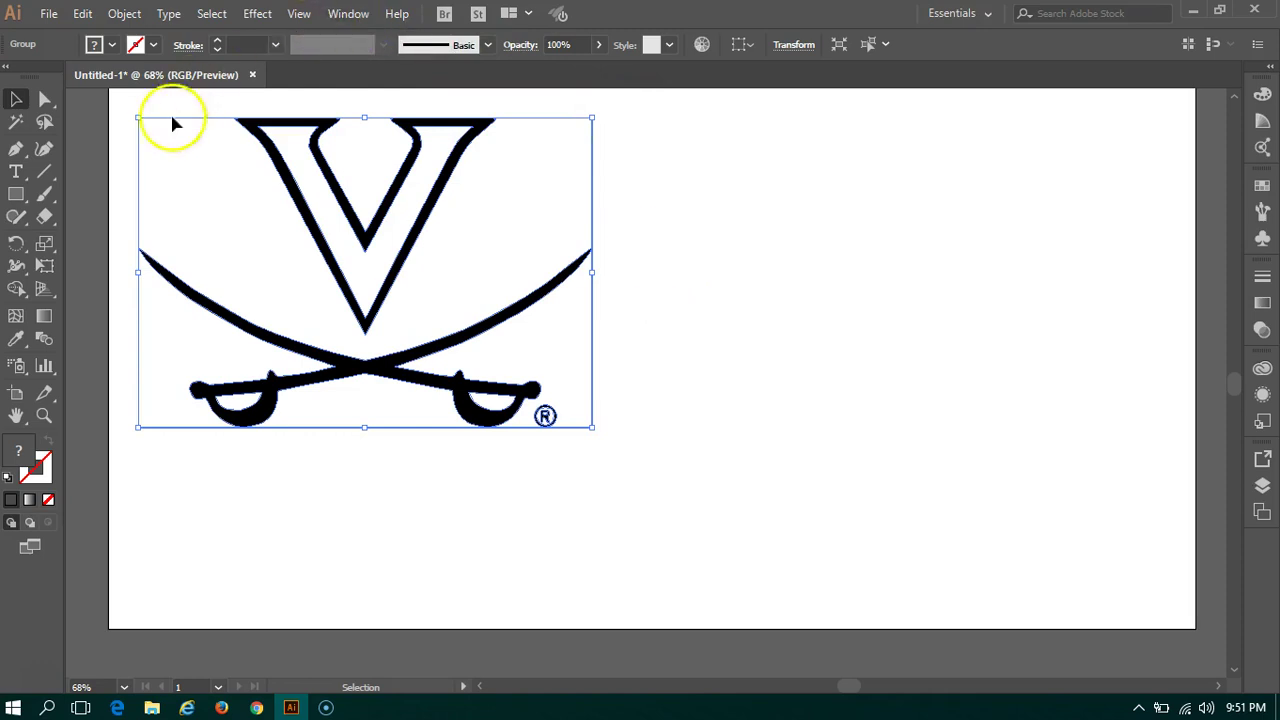
Set the traced logo's stroke weight to 0.001 pt and check the RGB values of its stroke colour
{"action": "left_click", "coordinate": [247, 43]}
{"action": "type", "text": ".00"}
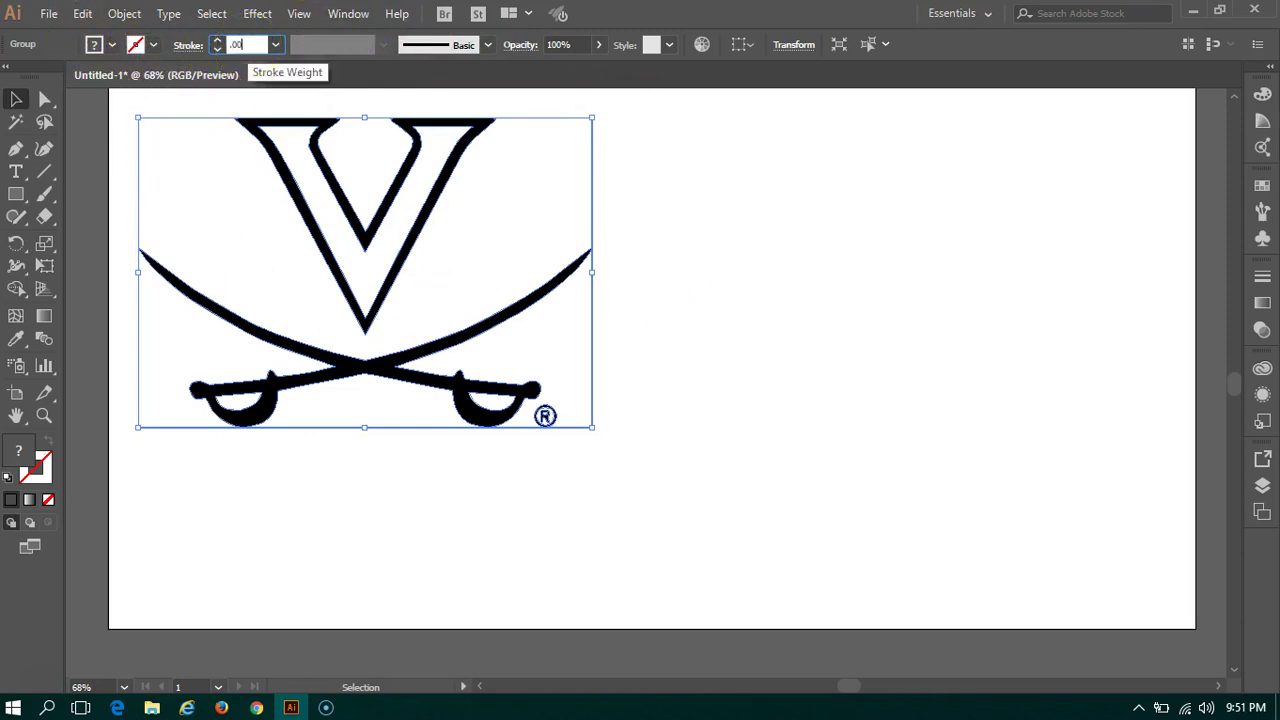
{"action": "type", "text": "1"}
{"action": "key", "text": "Return"}
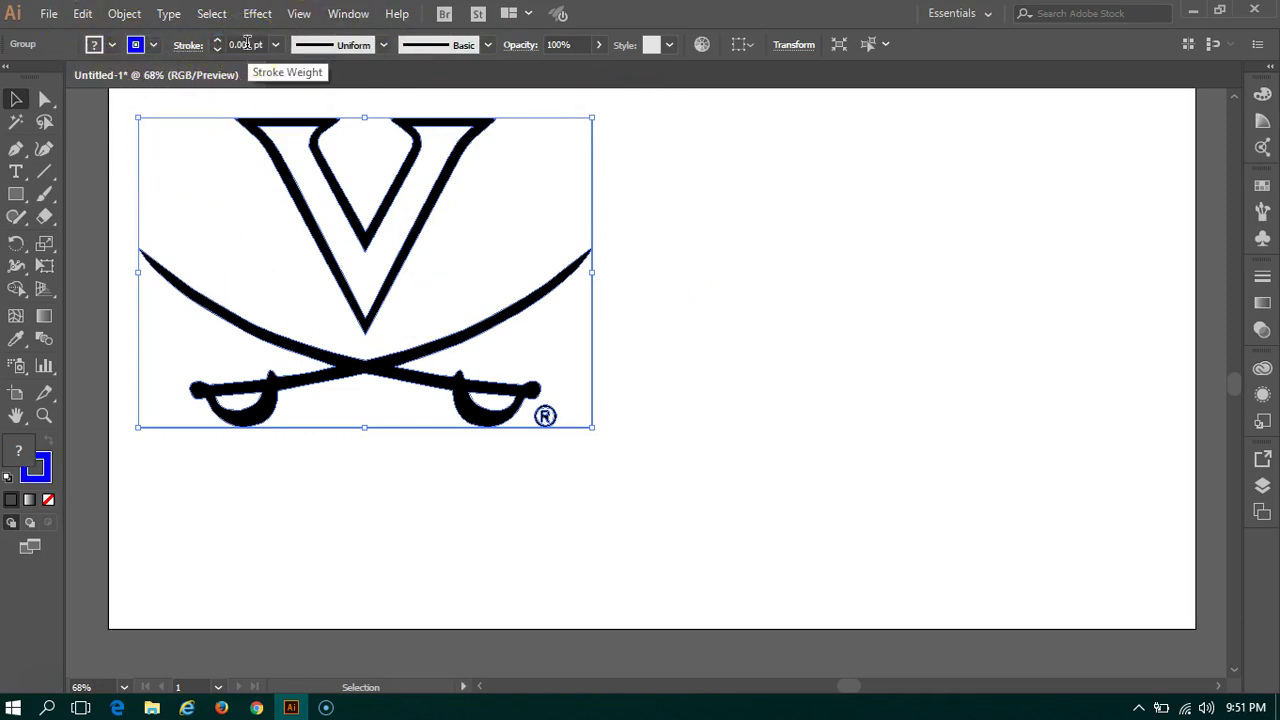
{"action": "left_click", "coordinate": [154, 45]}
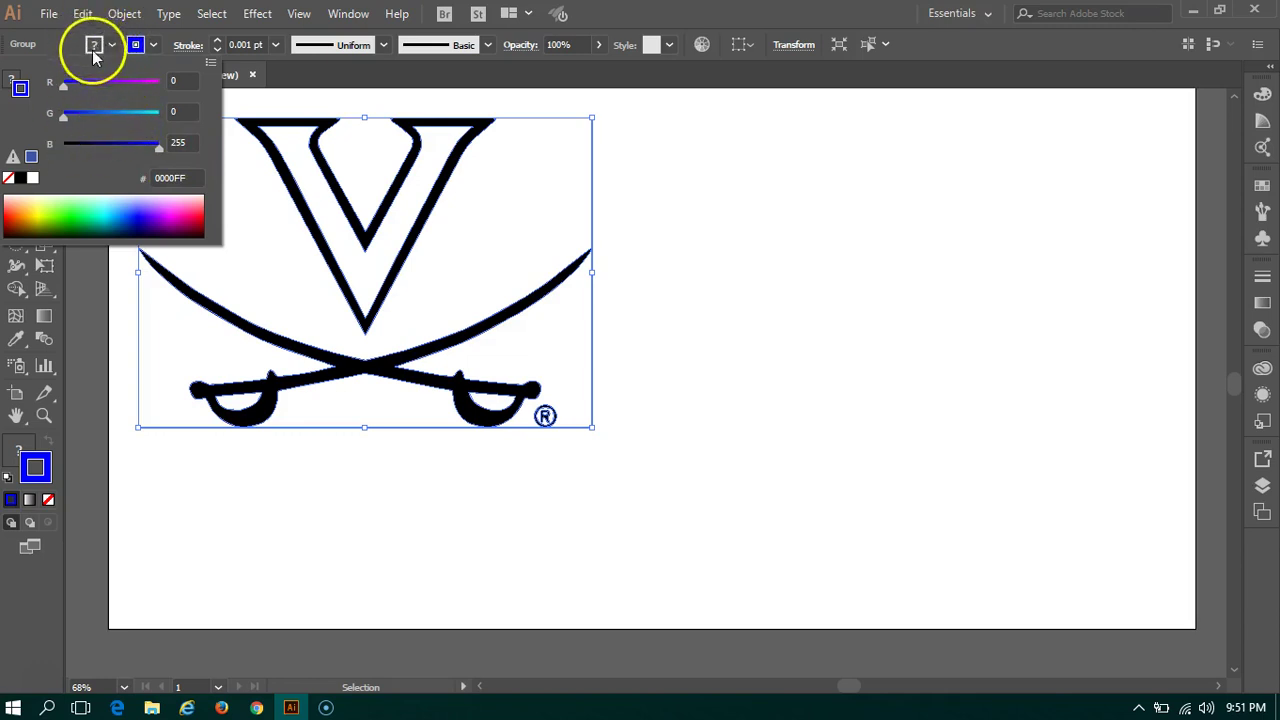
{"action": "left_click", "coordinate": [792, 268]}
Release the compound paths of the traced logo and ungroup the artwork
{"action": "left_click", "coordinate": [128, 13]}
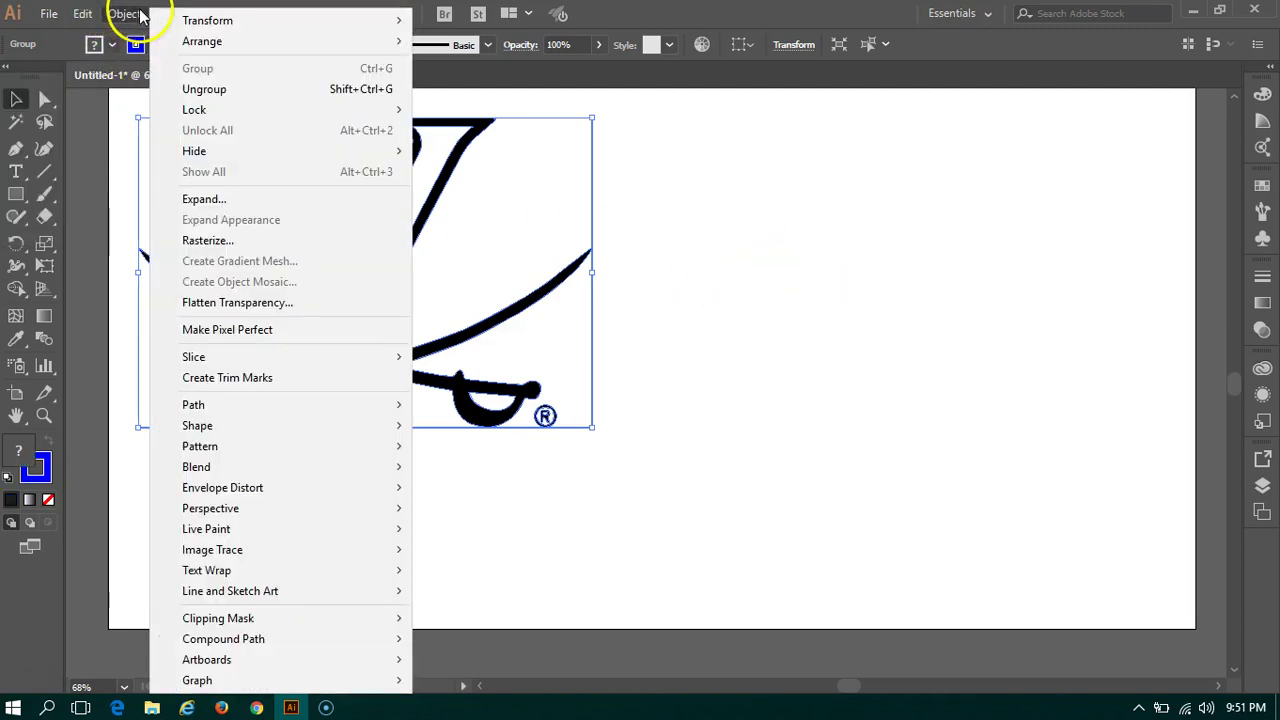
{"action": "mouse_move", "coordinate": [318, 641]}
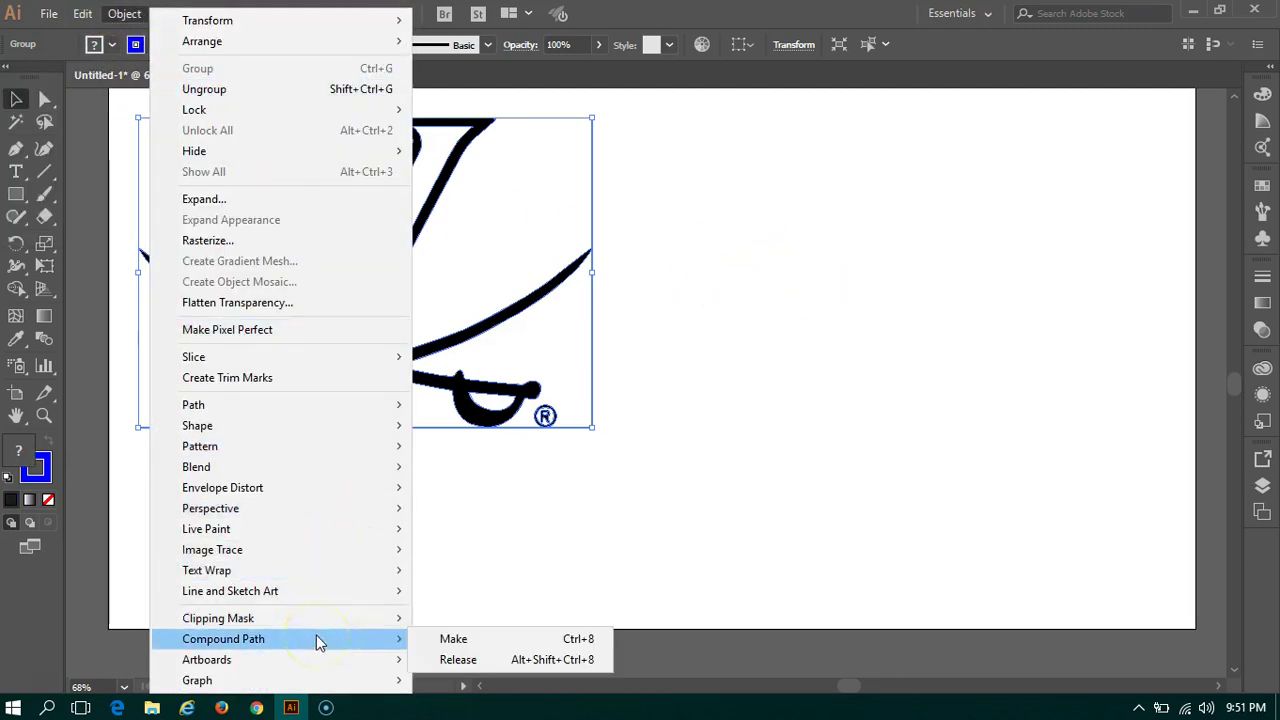
{"action": "left_click", "coordinate": [449, 659]}
{"action": "left_click", "coordinate": [457, 659]}
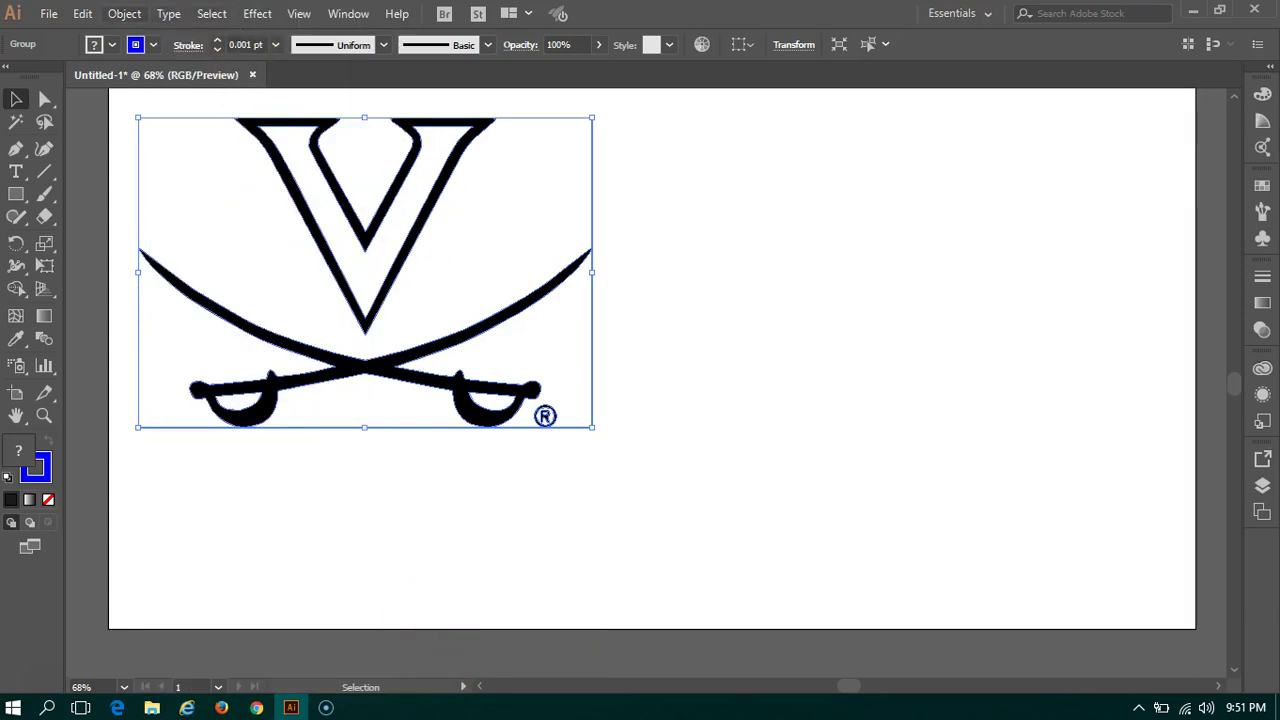
{"action": "left_click", "coordinate": [125, 13]}
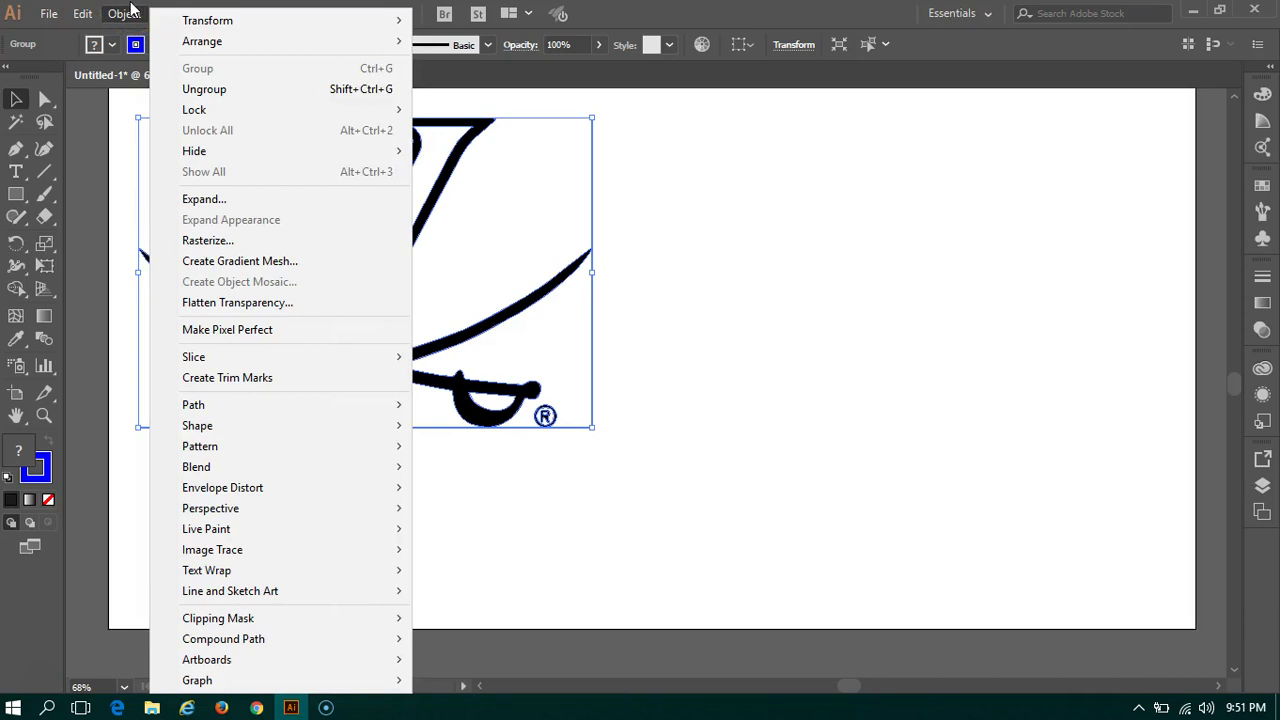
{"action": "left_click", "coordinate": [214, 89]}
{"action": "left_click", "coordinate": [739, 421]}
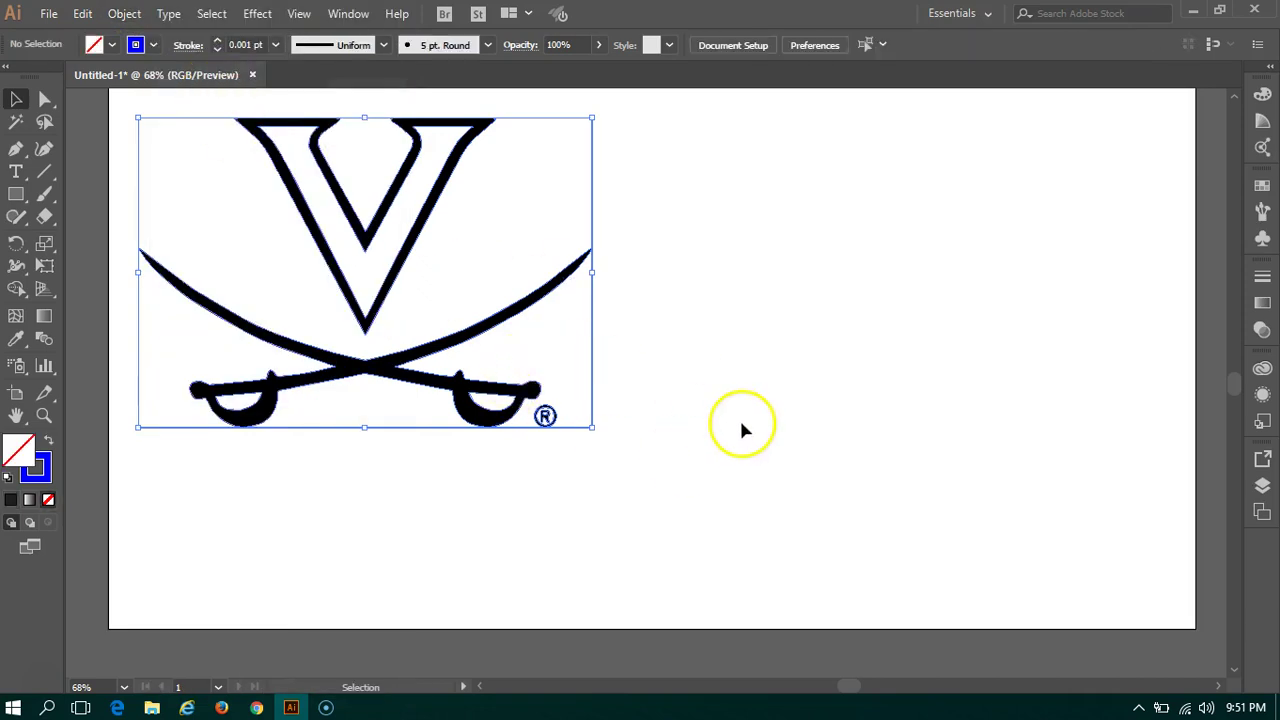
Fill the inner V shape with RGB grey 100, 100, 100 and deselect it
{"action": "left_click", "coordinate": [396, 231]}
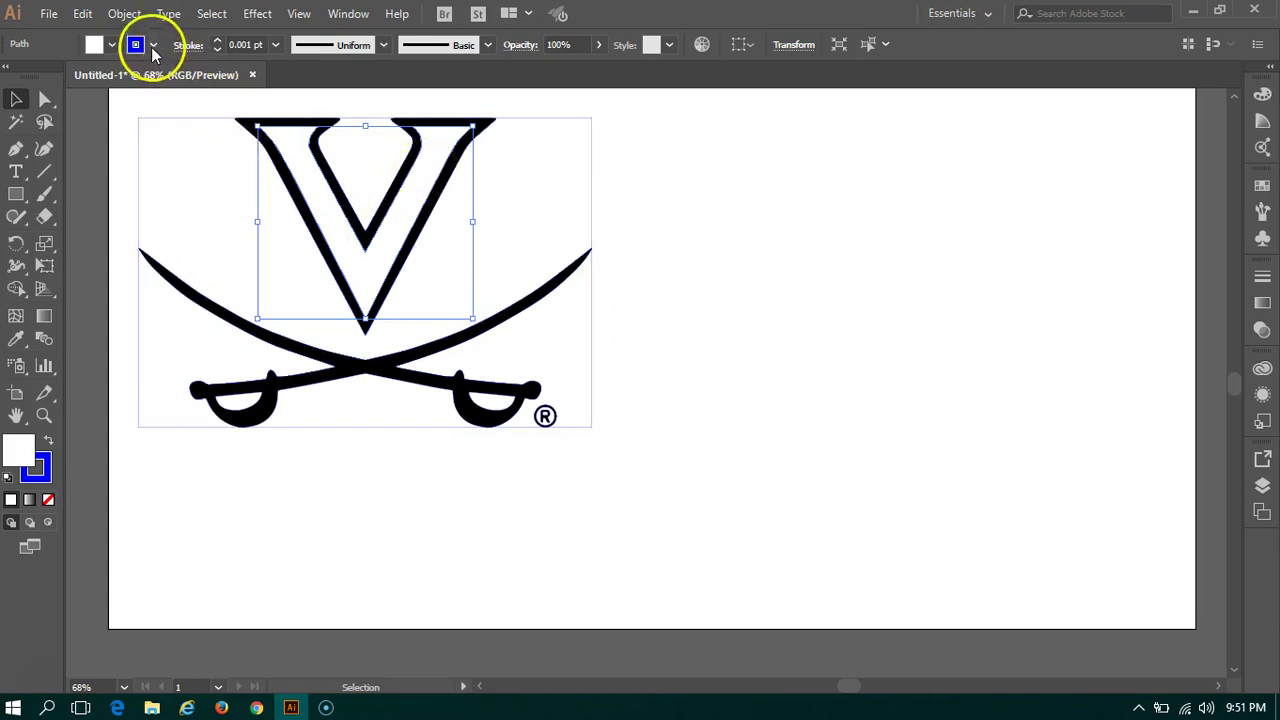
{"action": "left_click", "coordinate": [111, 46]}
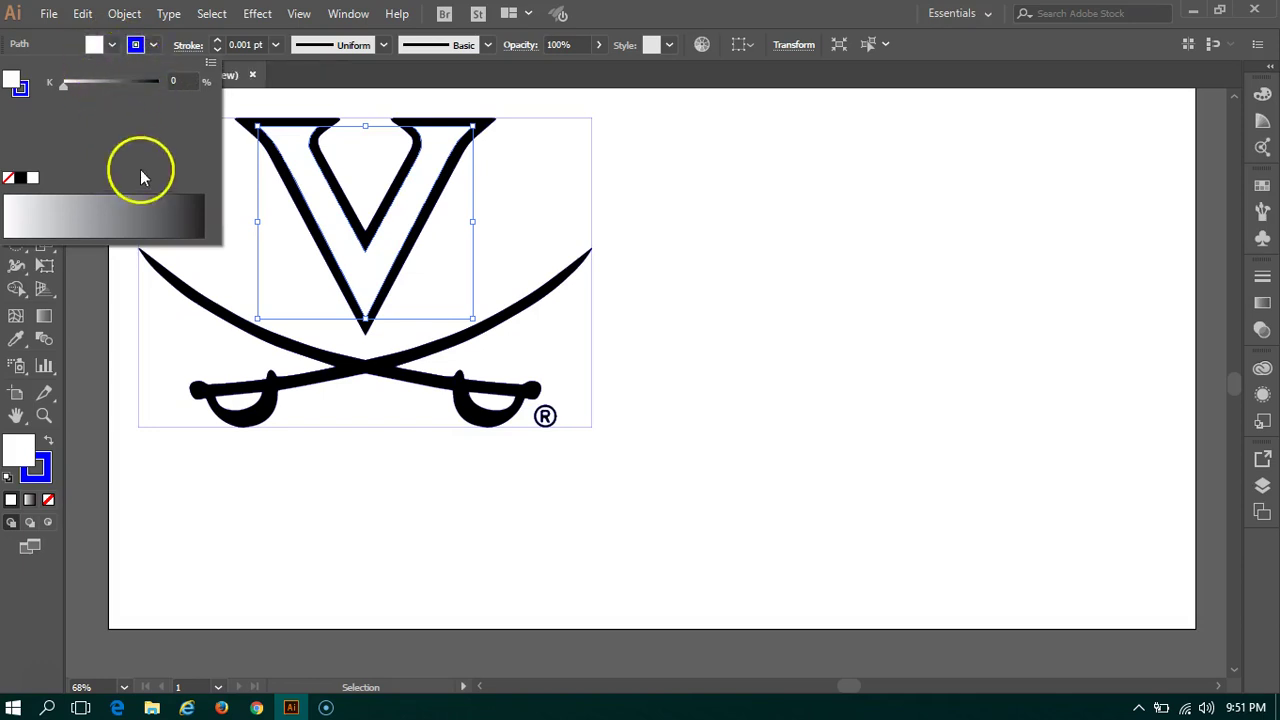
{"action": "left_click", "coordinate": [211, 62]}
{"action": "left_click", "coordinate": [250, 89]}
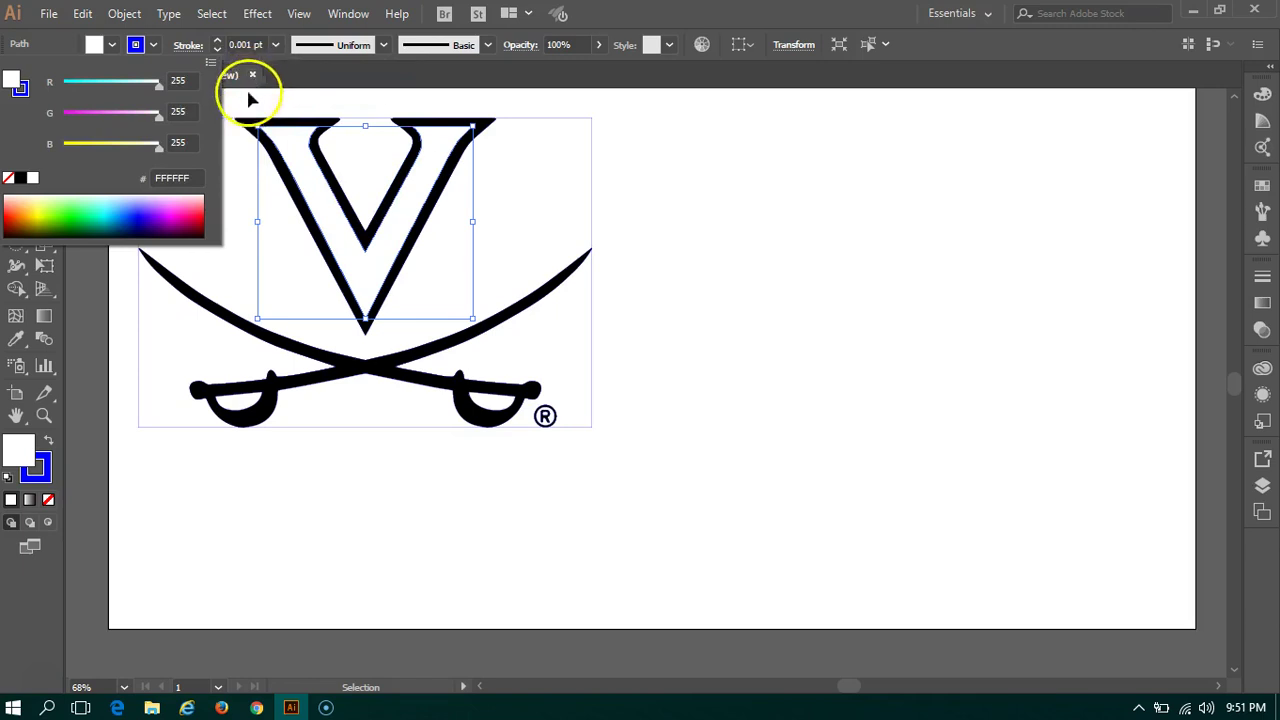
{"action": "left_click", "coordinate": [192, 80]}
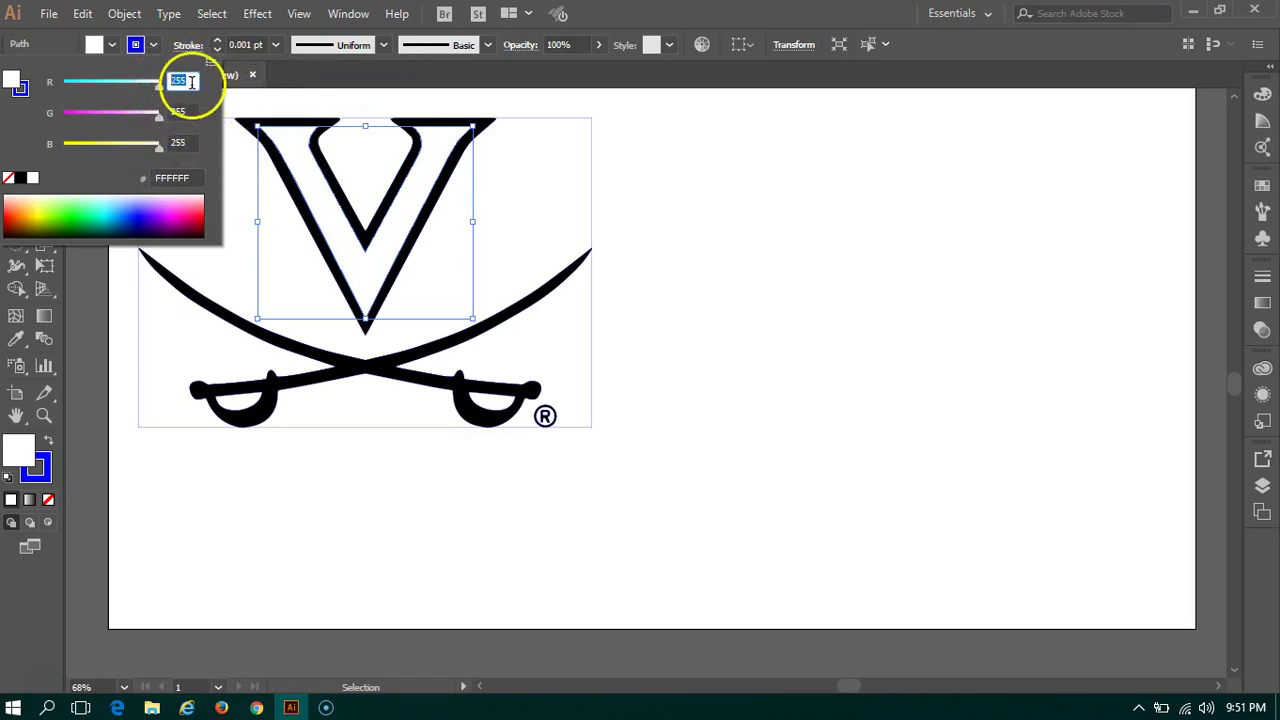
{"action": "type", "text": "100"}
{"action": "key", "text": "Tab"}
{"action": "type", "text": "100"}
{"action": "key", "text": "Tab"}
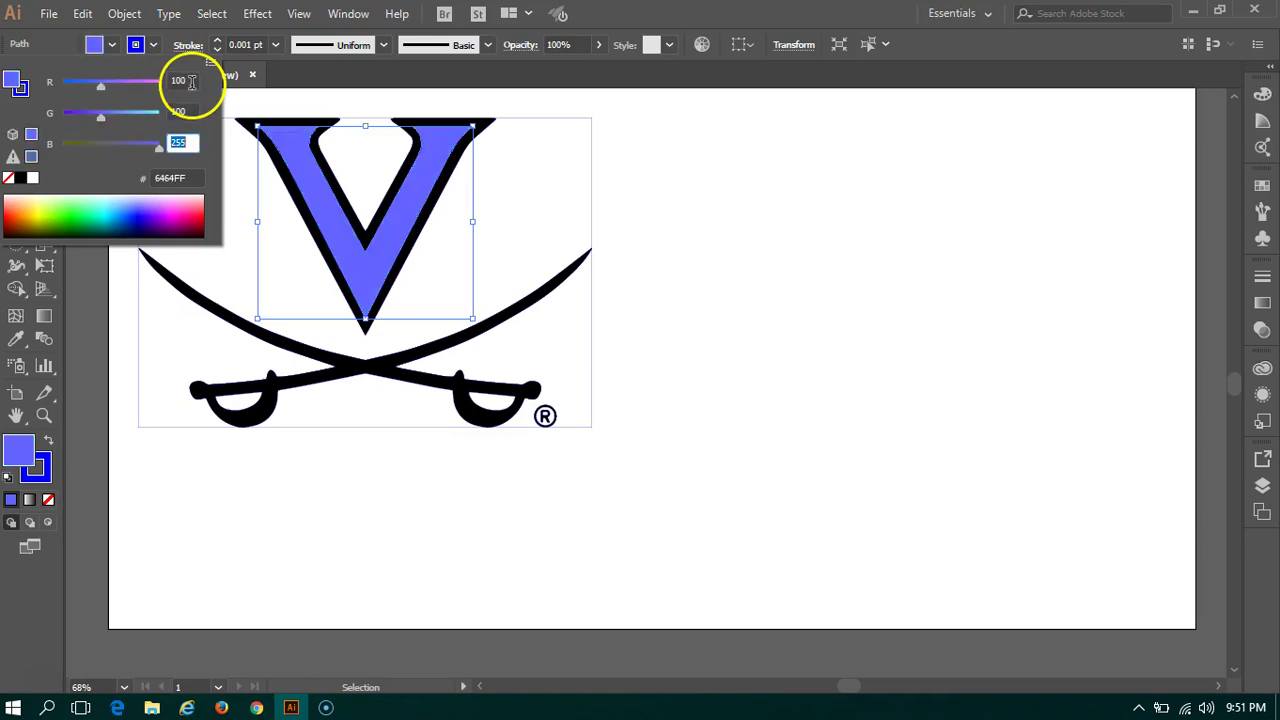
{"action": "type", "text": "100"}
{"action": "key", "text": "Return"}
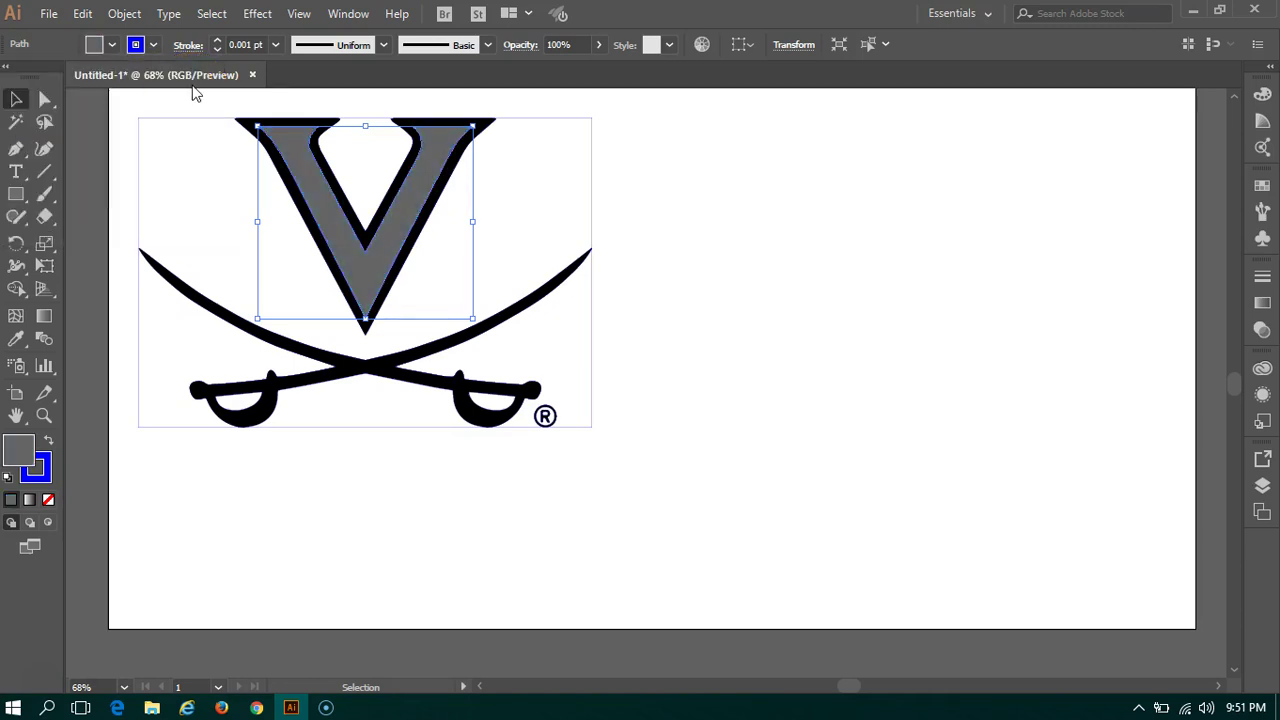
{"action": "left_click", "coordinate": [662, 190]}
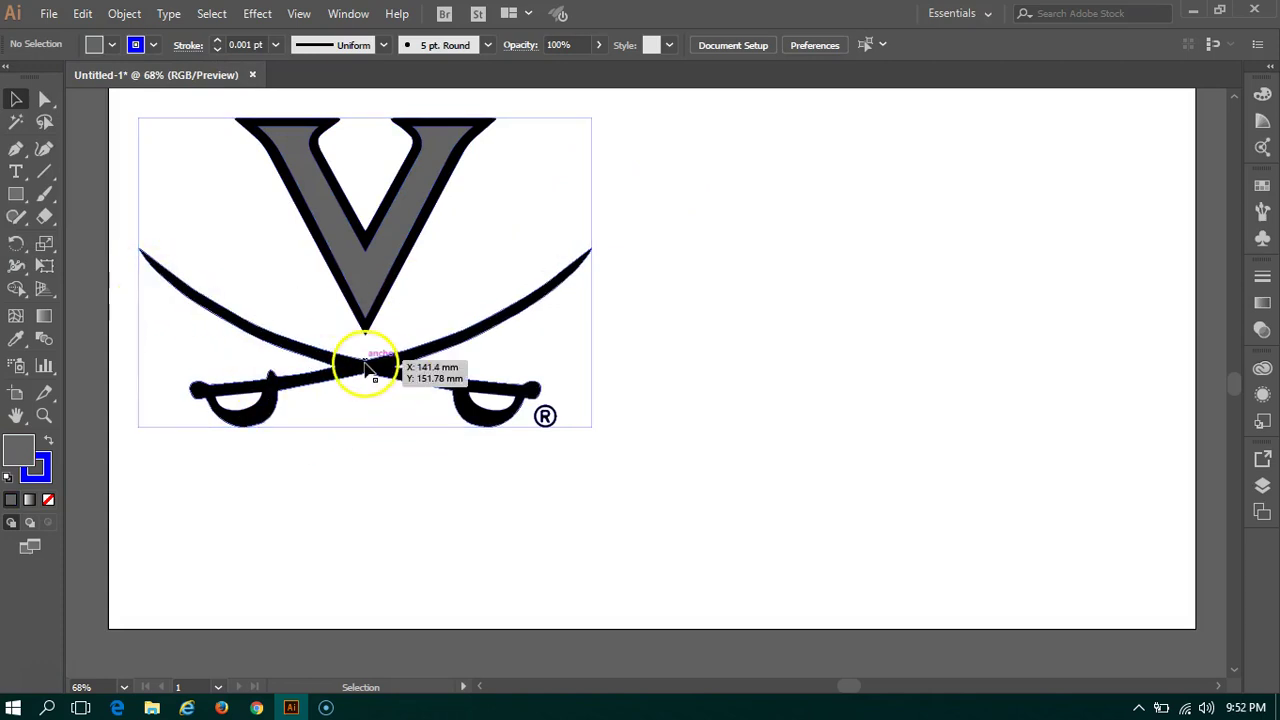
Try moving the crossed swords away from the logo to the empty right half of the artboard
{"action": "left_click_drag", "start_coordinate": [366, 368], "coordinate": [949, 374]}
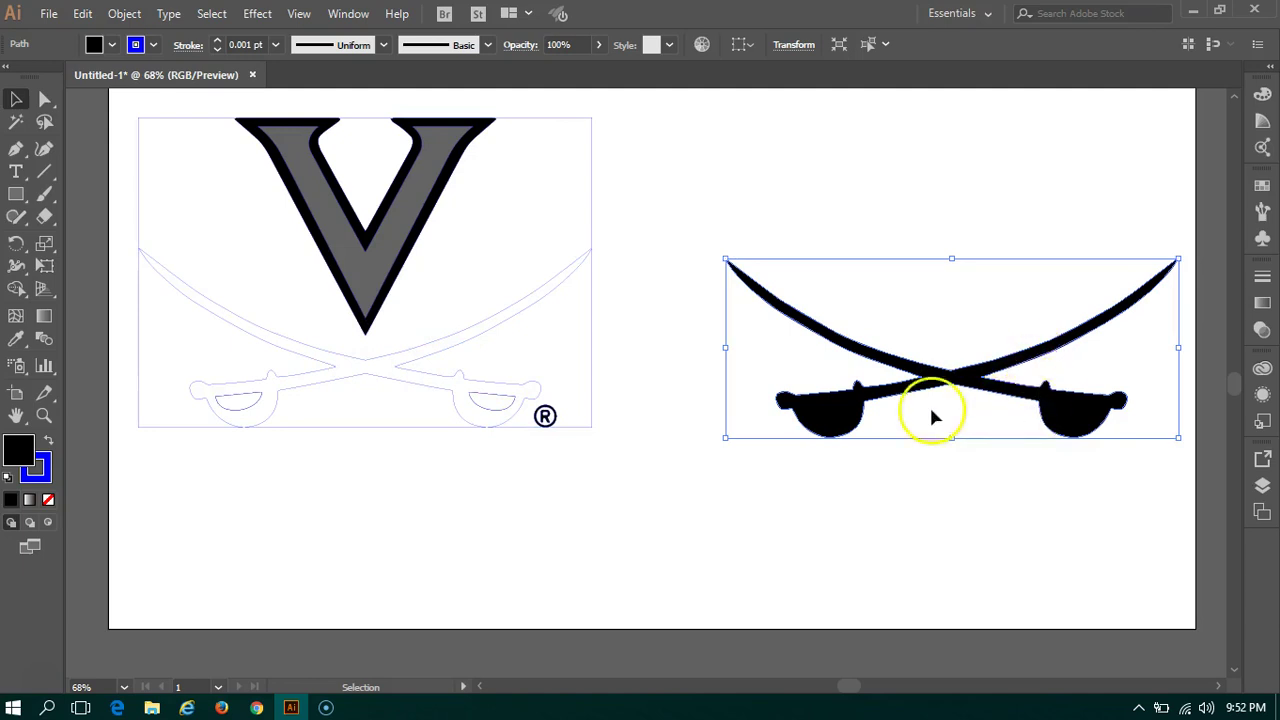
{"action": "left_click_drag", "start_coordinate": [372, 372], "coordinate": [409, 443]}
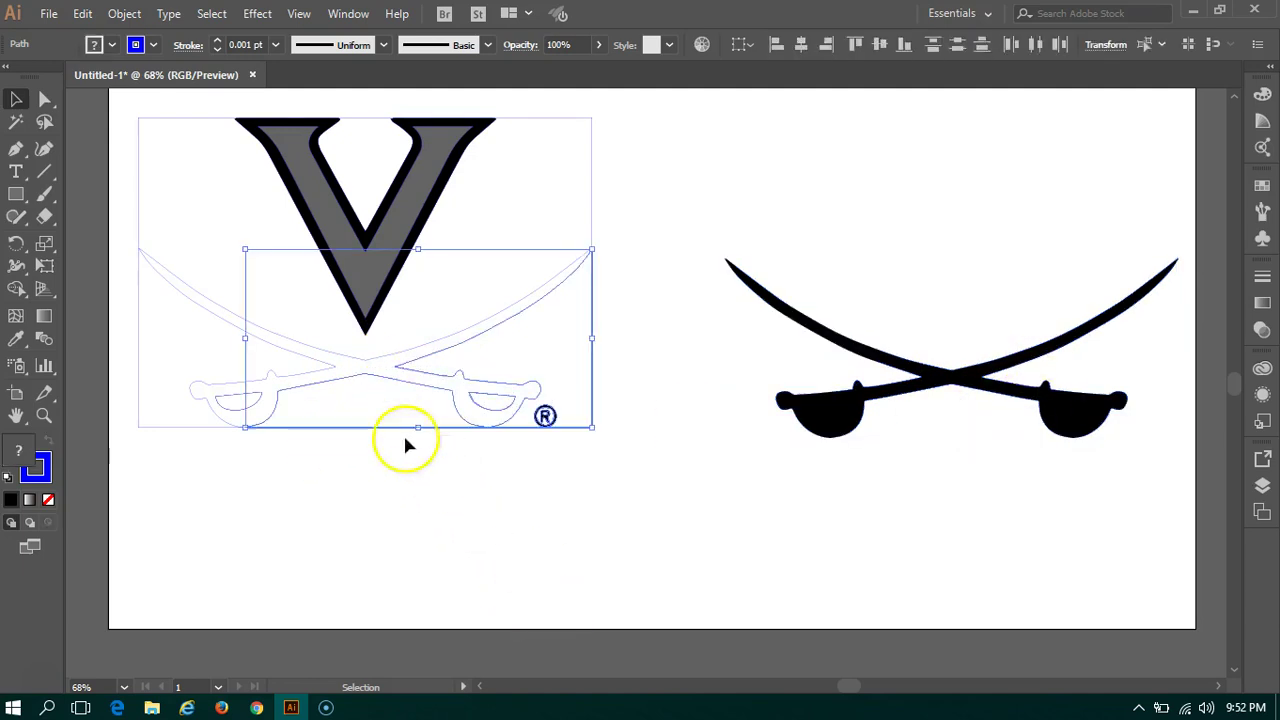
{"action": "left_click", "coordinate": [384, 375]}
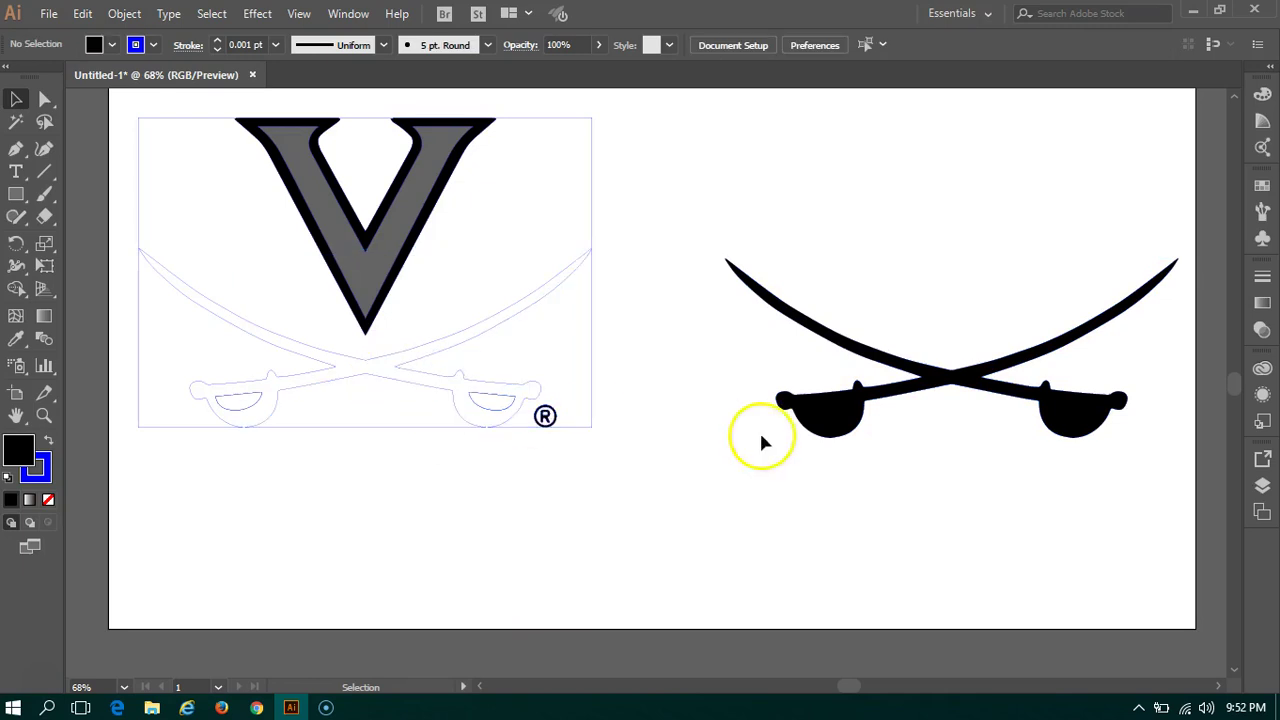
{"action": "left_click", "coordinate": [848, 425]}
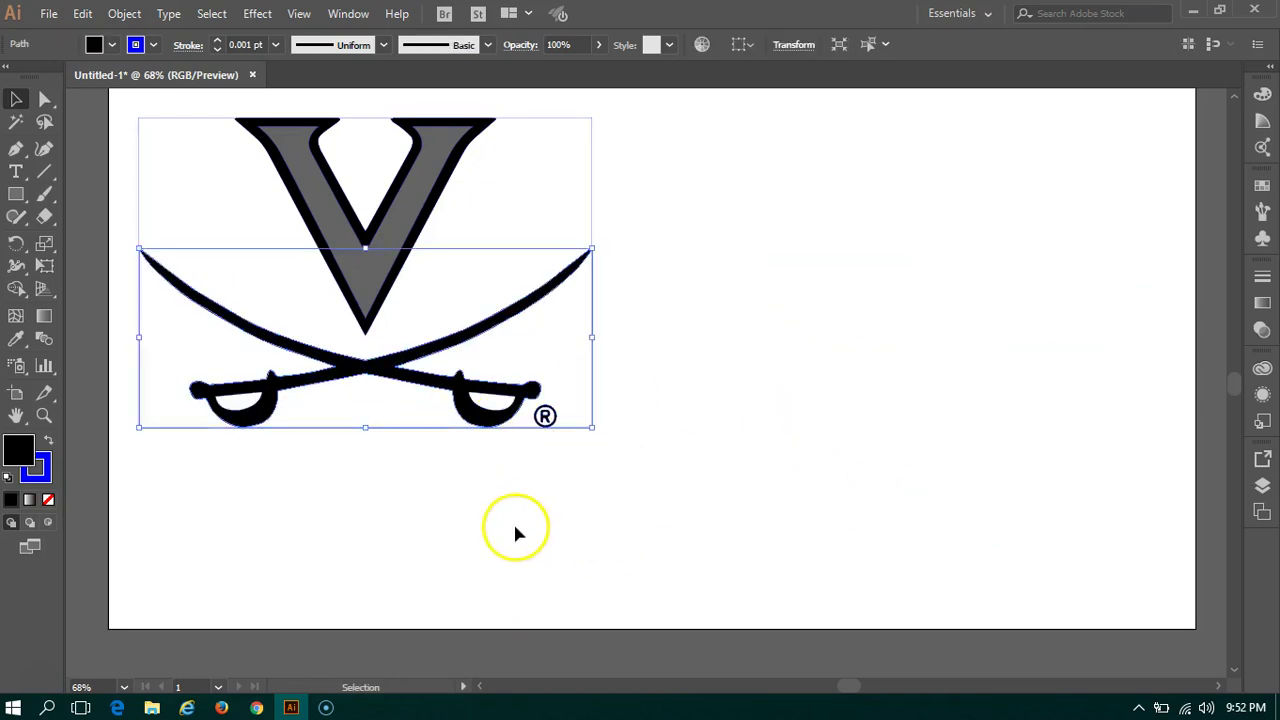
Fill the crossed swords with RGB grey 100, 100, 100 and deselect them
{"action": "left_click", "coordinate": [516, 530]}
{"action": "left_click", "coordinate": [241, 328]}
{"action": "left_click", "coordinate": [112, 44], "text": "shift"}
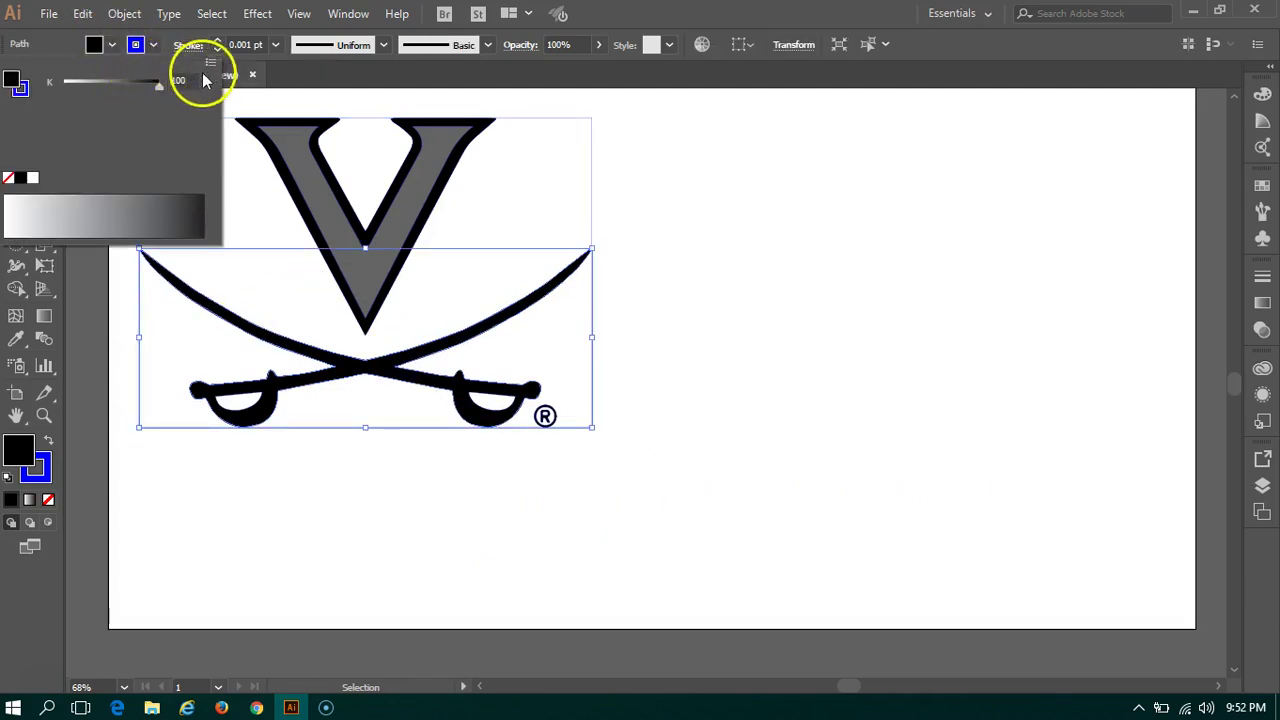
{"action": "left_click", "coordinate": [210, 62]}
{"action": "left_click", "coordinate": [245, 86]}
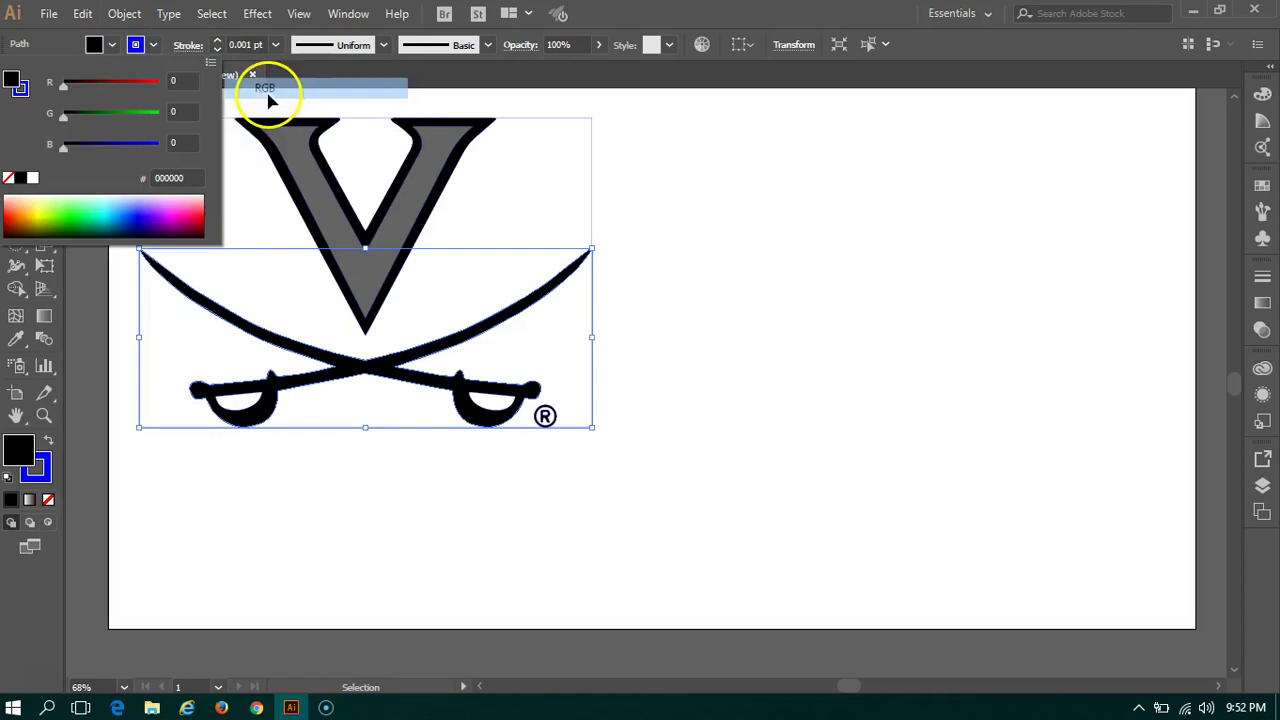
{"action": "left_click", "coordinate": [185, 80]}
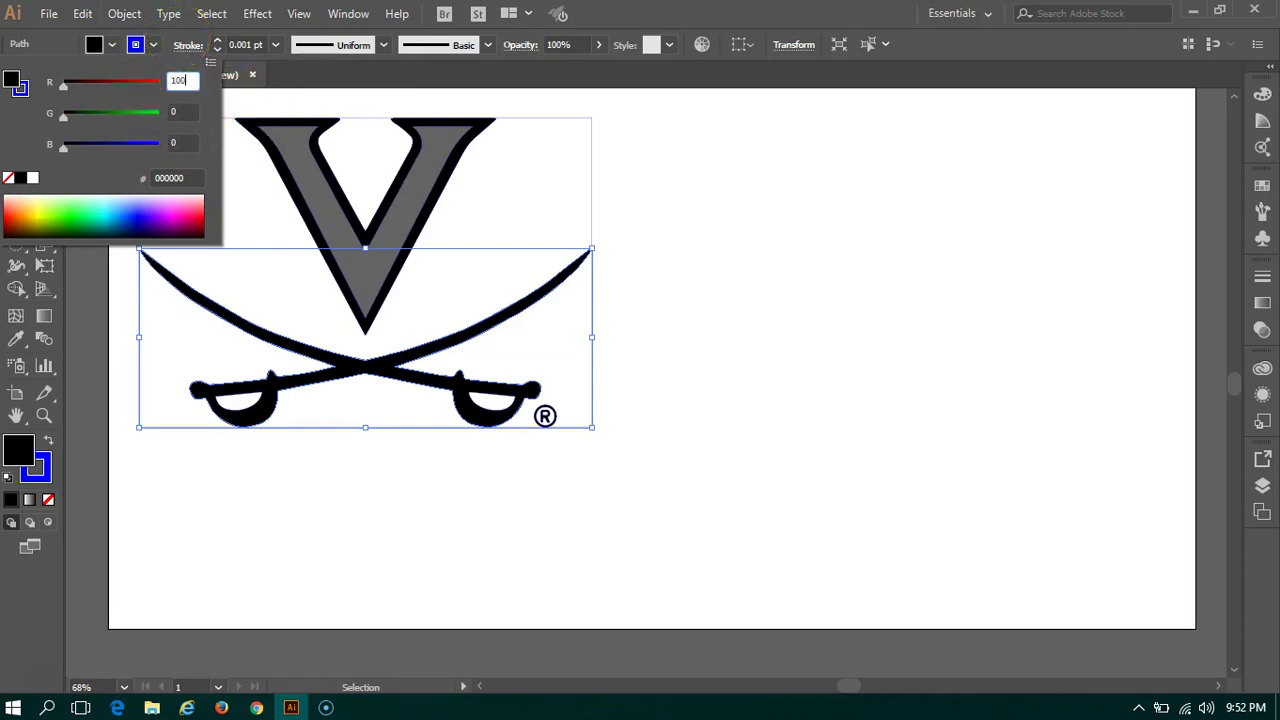
{"action": "type", "text": "100"}
{"action": "key", "text": "Tab"}
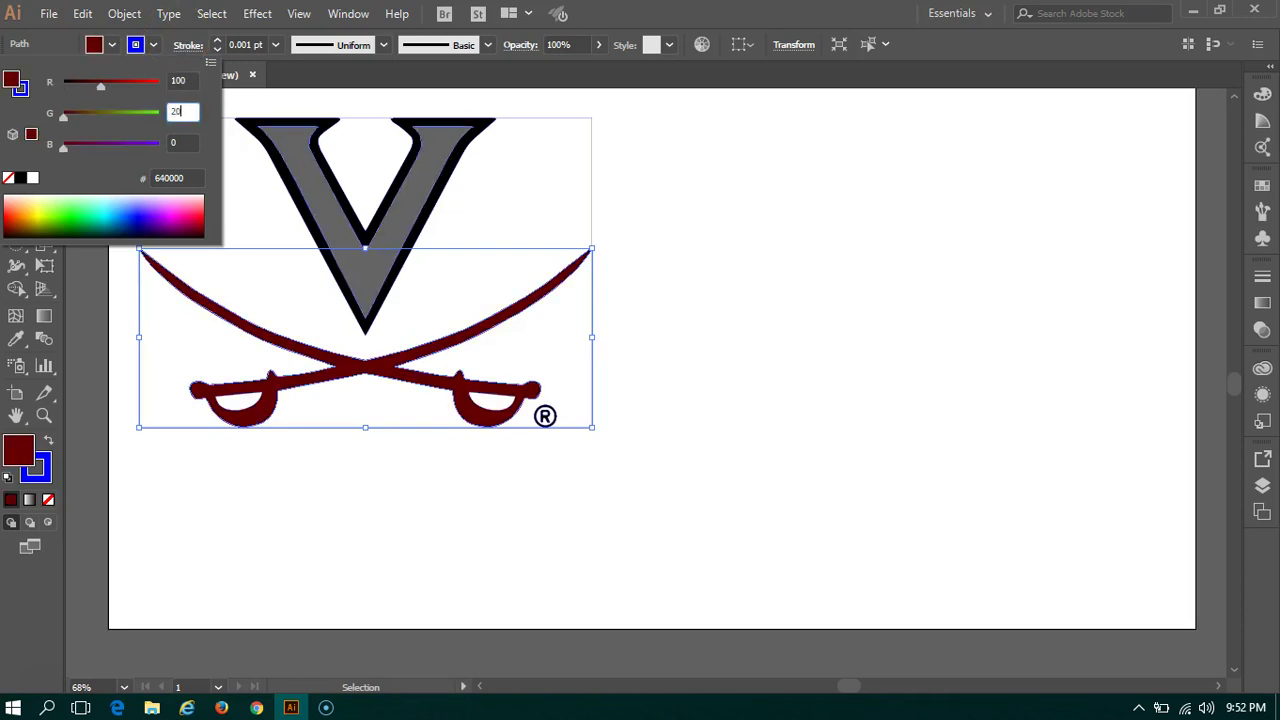
{"action": "type", "text": "100"}
{"action": "key", "text": "Tab"}
{"action": "type", "text": "10"}
{"action": "key", "text": "Return"}
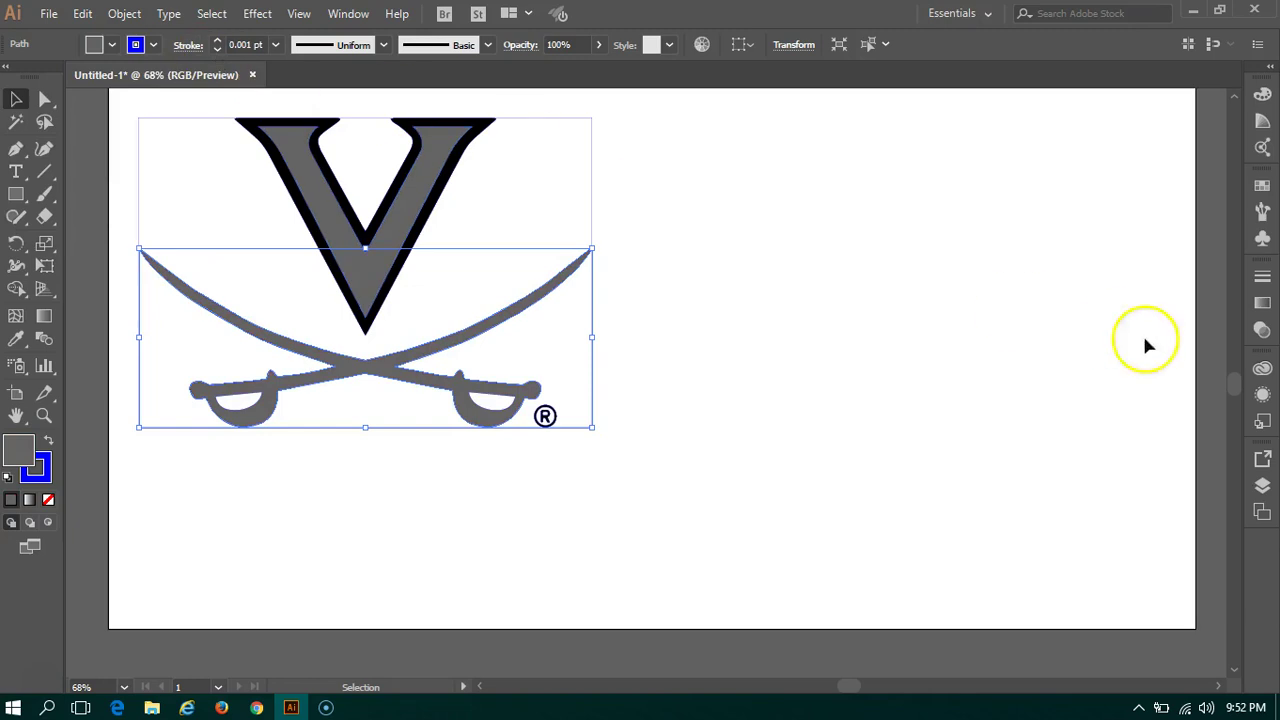
{"action": "left_click", "coordinate": [977, 397]}
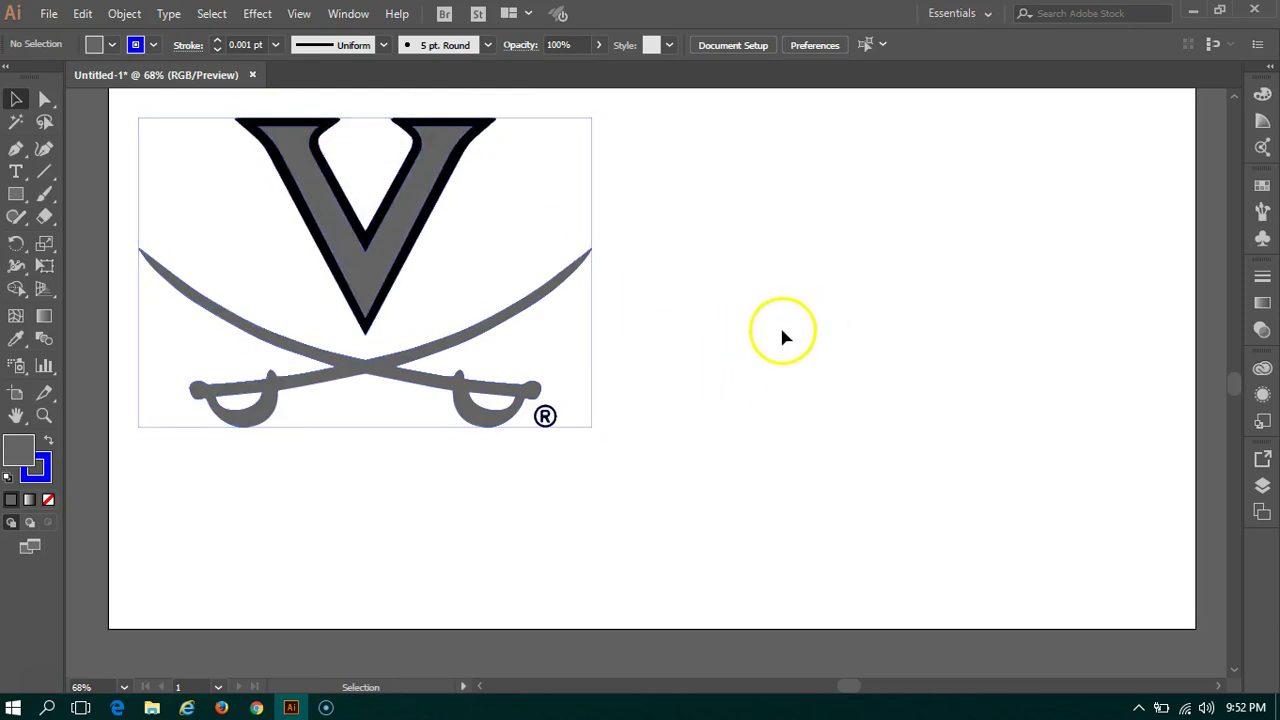
Delete all parts of the registered trademark symbol beside the right sword's hilt
{"action": "left_click", "coordinate": [545, 418]}
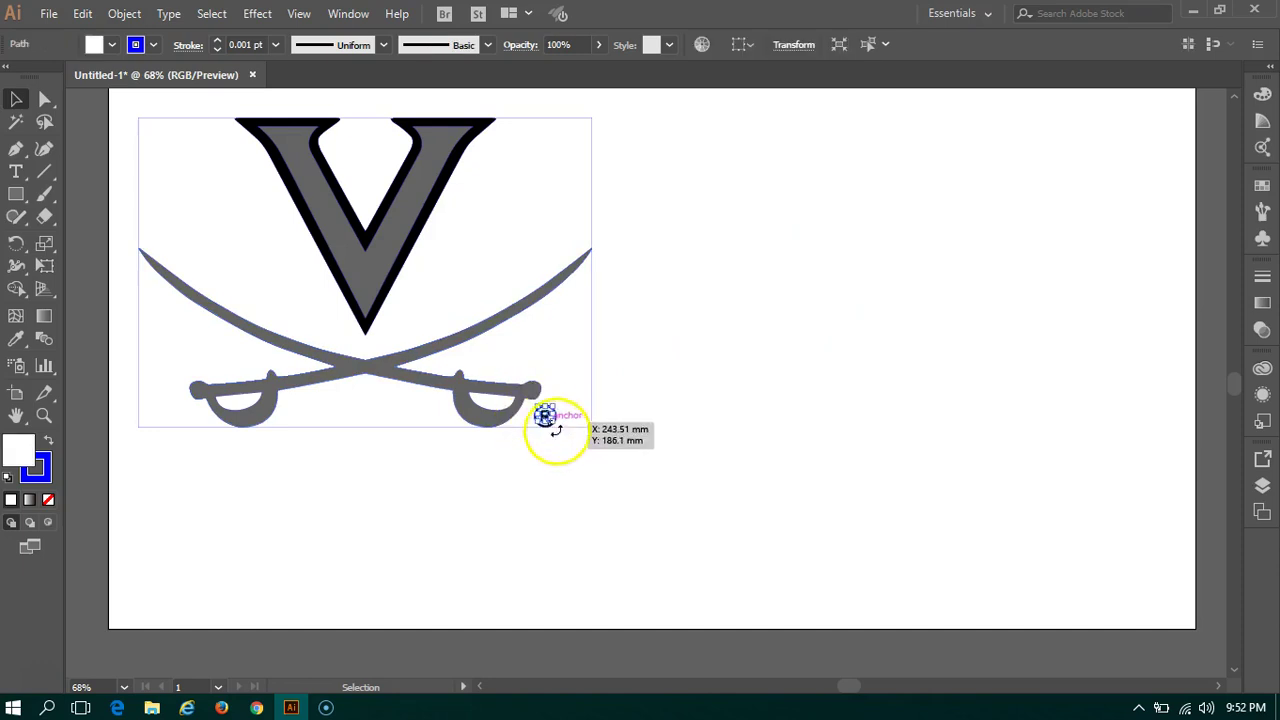
{"action": "left_click", "coordinate": [560, 445]}
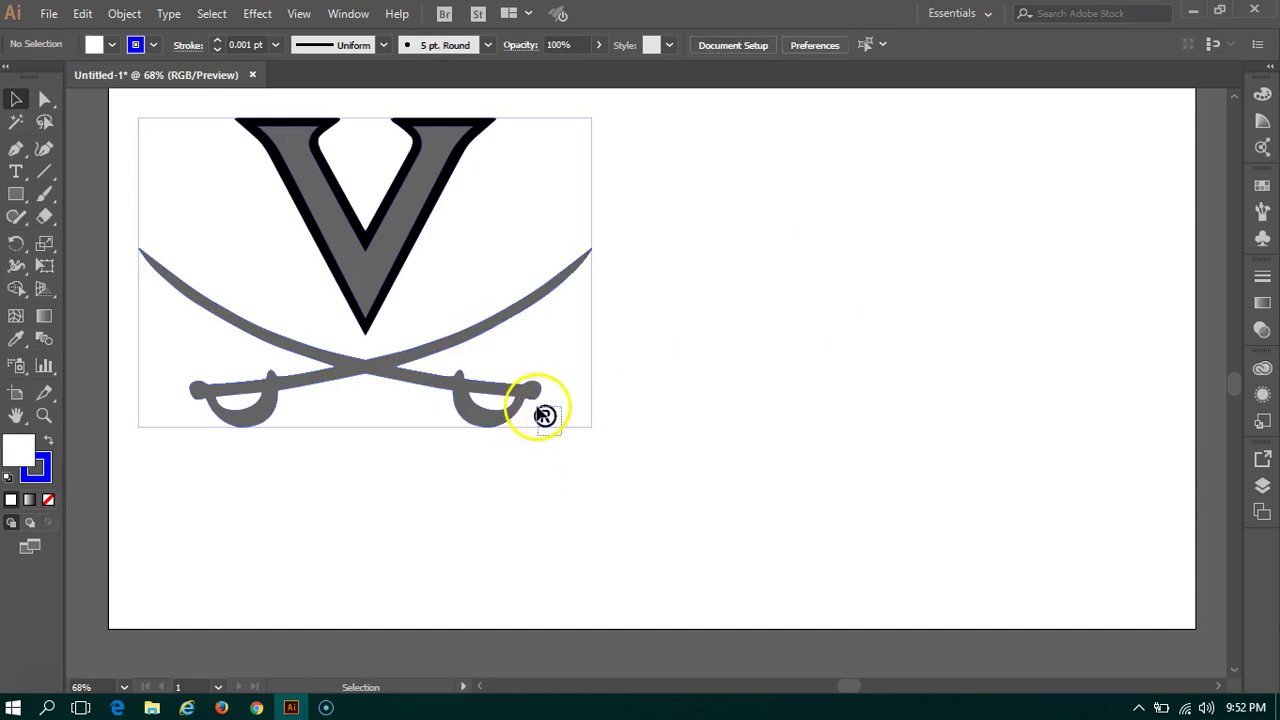
{"action": "left_click", "coordinate": [541, 413]}
{"action": "left_click", "coordinate": [540, 414]}
{"action": "left_click", "coordinate": [540, 318]}
Delete the rectangular frame surrounding the logo and the leftover horizontal line between the sword hilts
{"action": "left_click", "coordinate": [591, 149]}
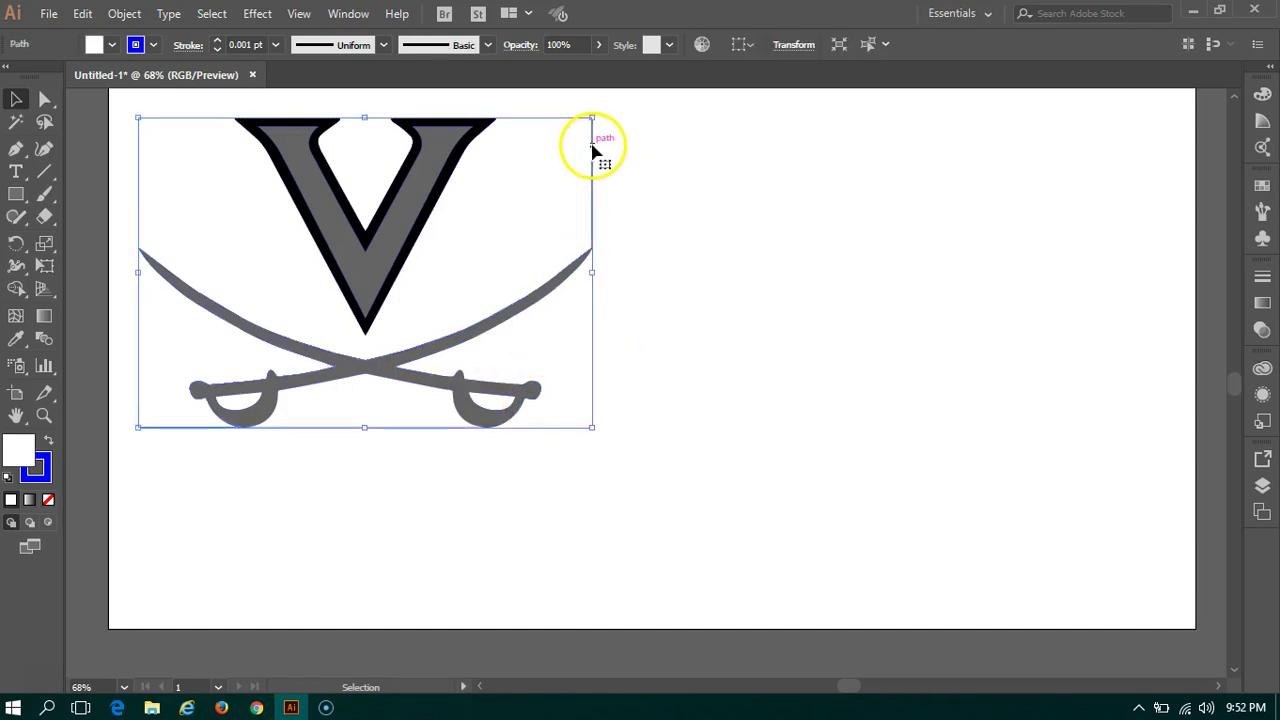
{"action": "left_click", "coordinate": [619, 146]}
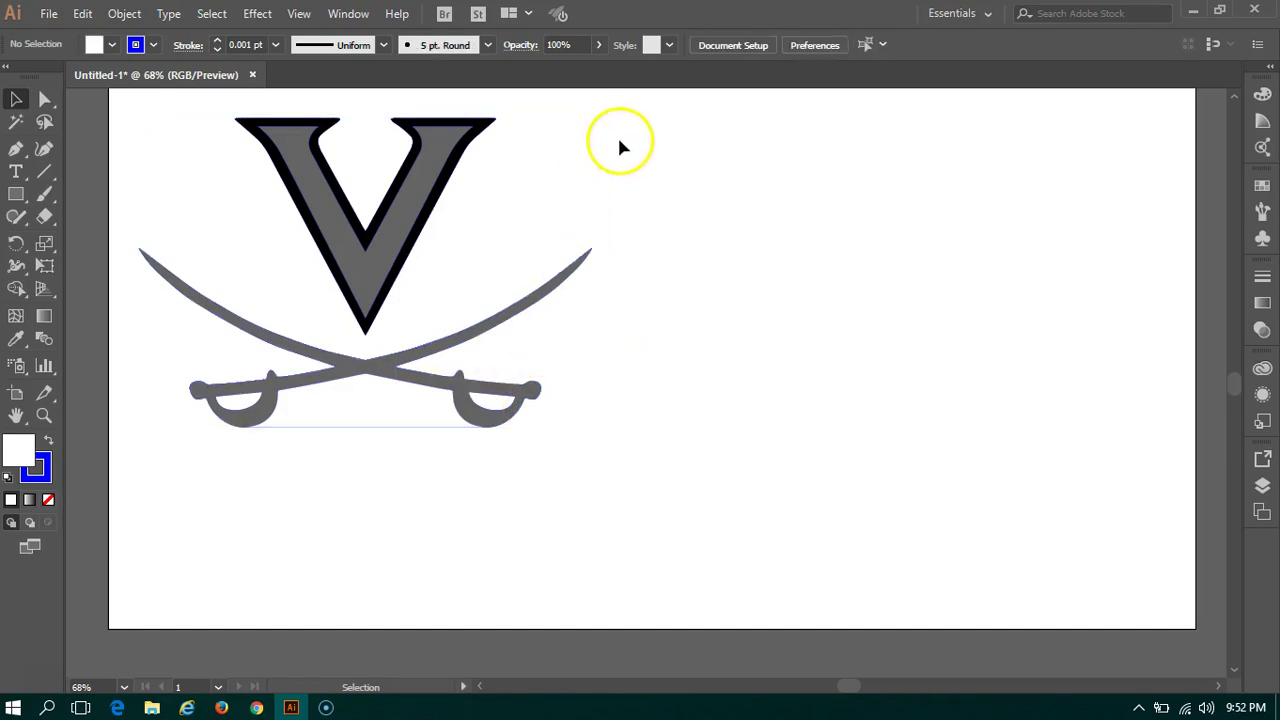
{"action": "left_click", "coordinate": [370, 430]}
{"action": "key", "text": "Delete"}
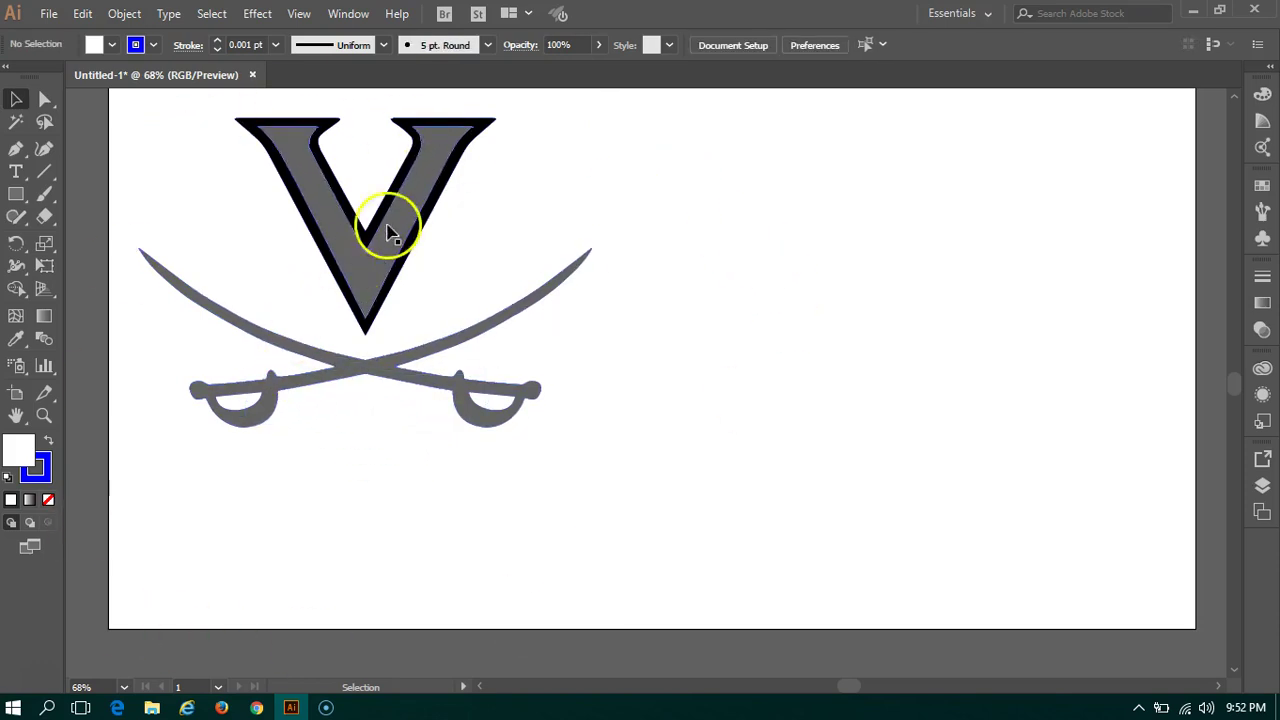
Delete the black outer V shape and switch the fill of the white V outline beneath it to the RGB color model
{"action": "left_click", "coordinate": [428, 125]}
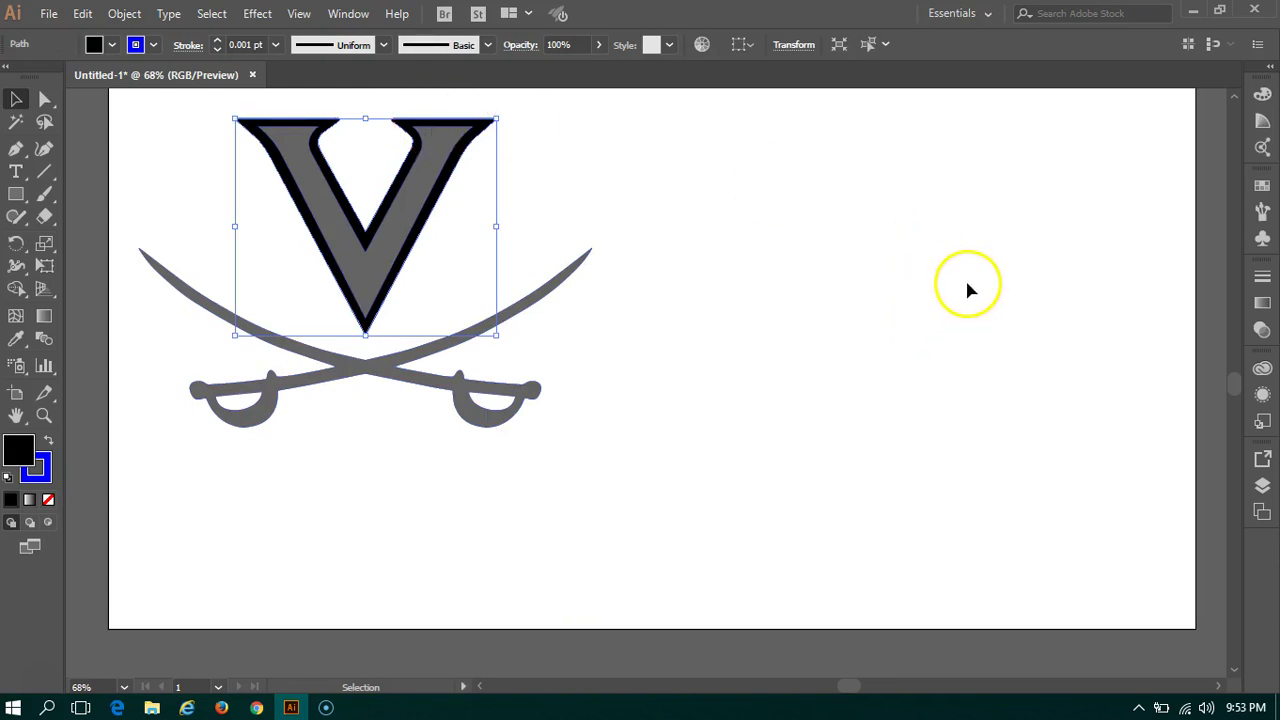
{"action": "key", "text": "Delete"}
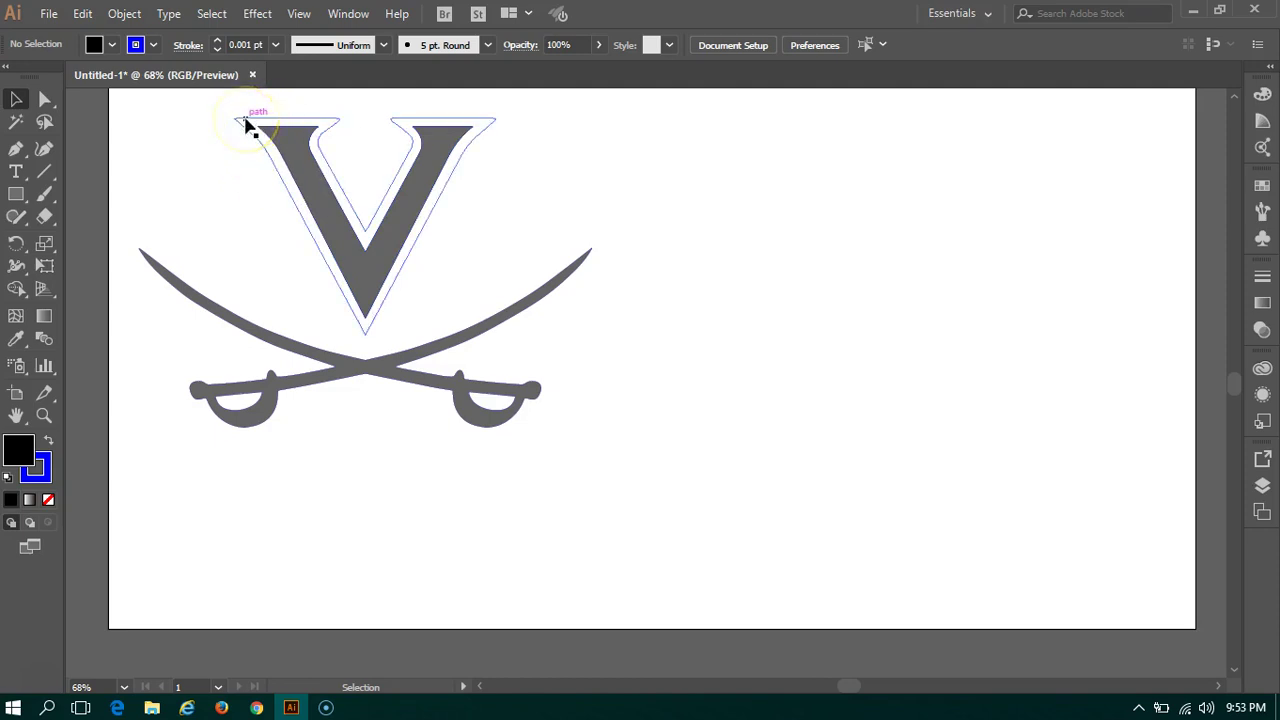
{"action": "left_click", "coordinate": [247, 124]}
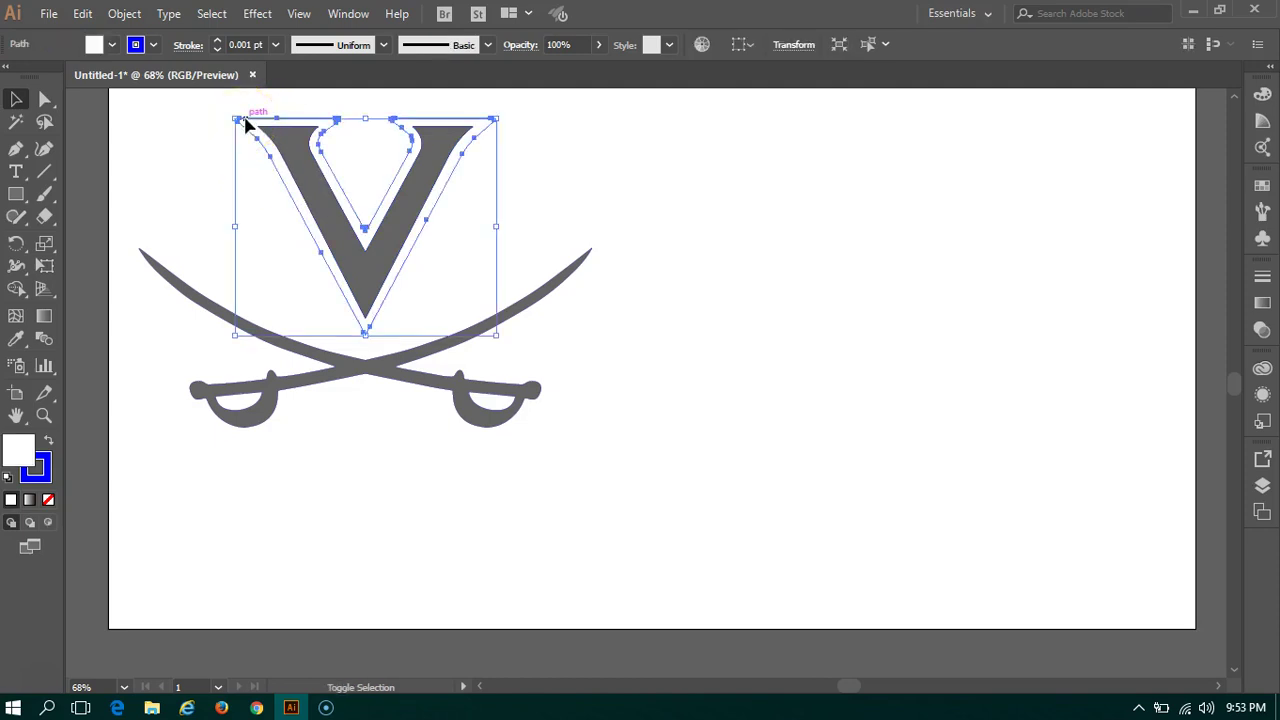
{"action": "left_click", "coordinate": [155, 45], "text": "shift"}
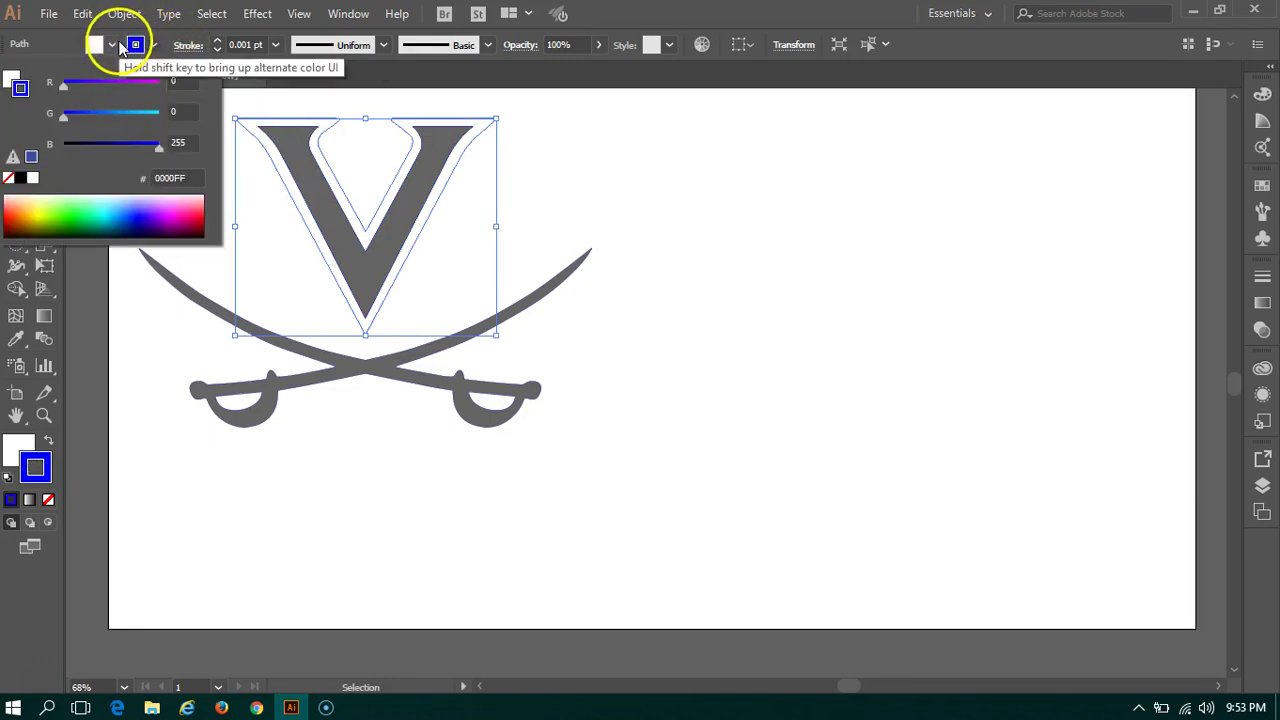
{"action": "left_click", "coordinate": [115, 42], "text": "shift"}
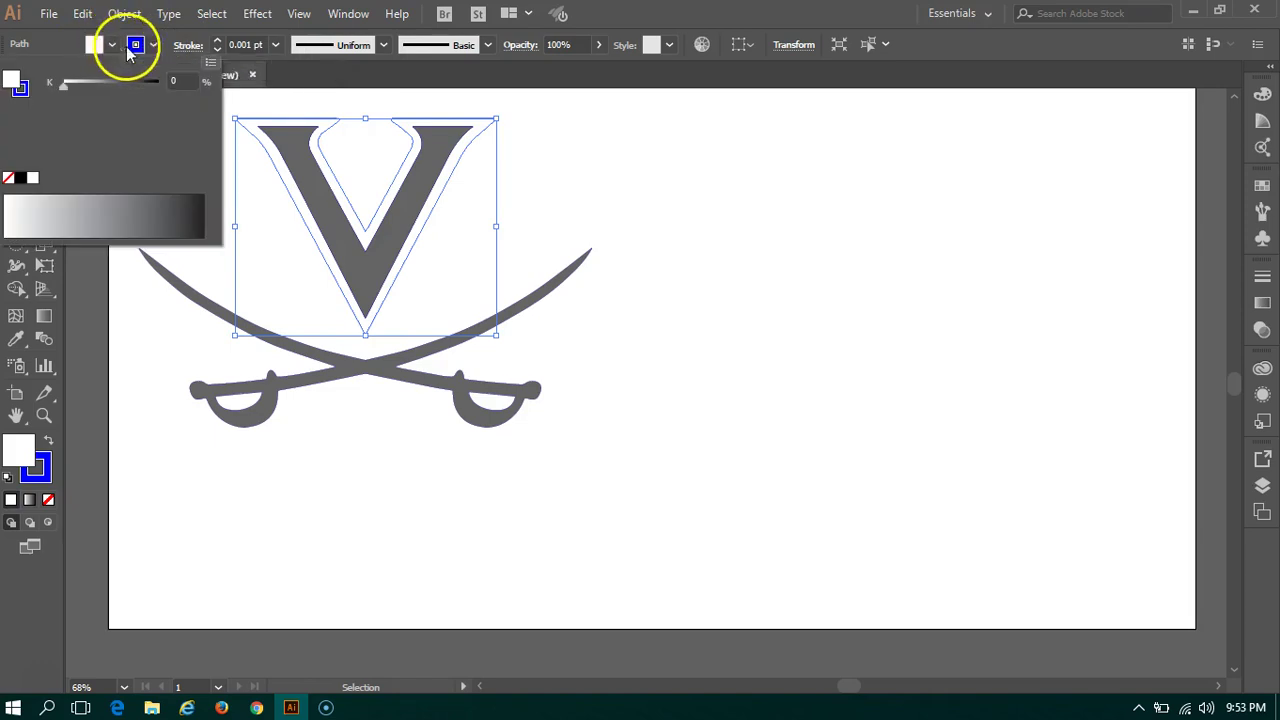
{"action": "left_click", "coordinate": [210, 62]}
{"action": "left_click", "coordinate": [260, 89]}
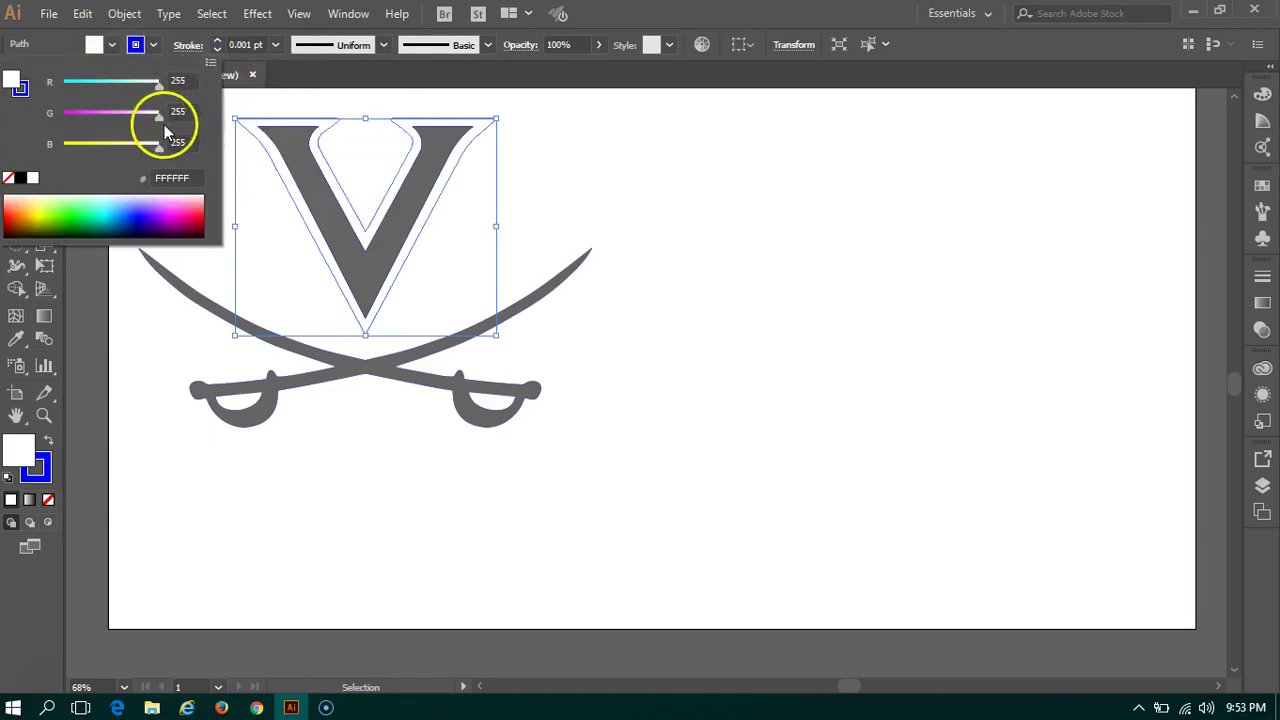
Fill the outer V outline with RGB grey 100, 100, 100
{"action": "left_click", "coordinate": [180, 80]}
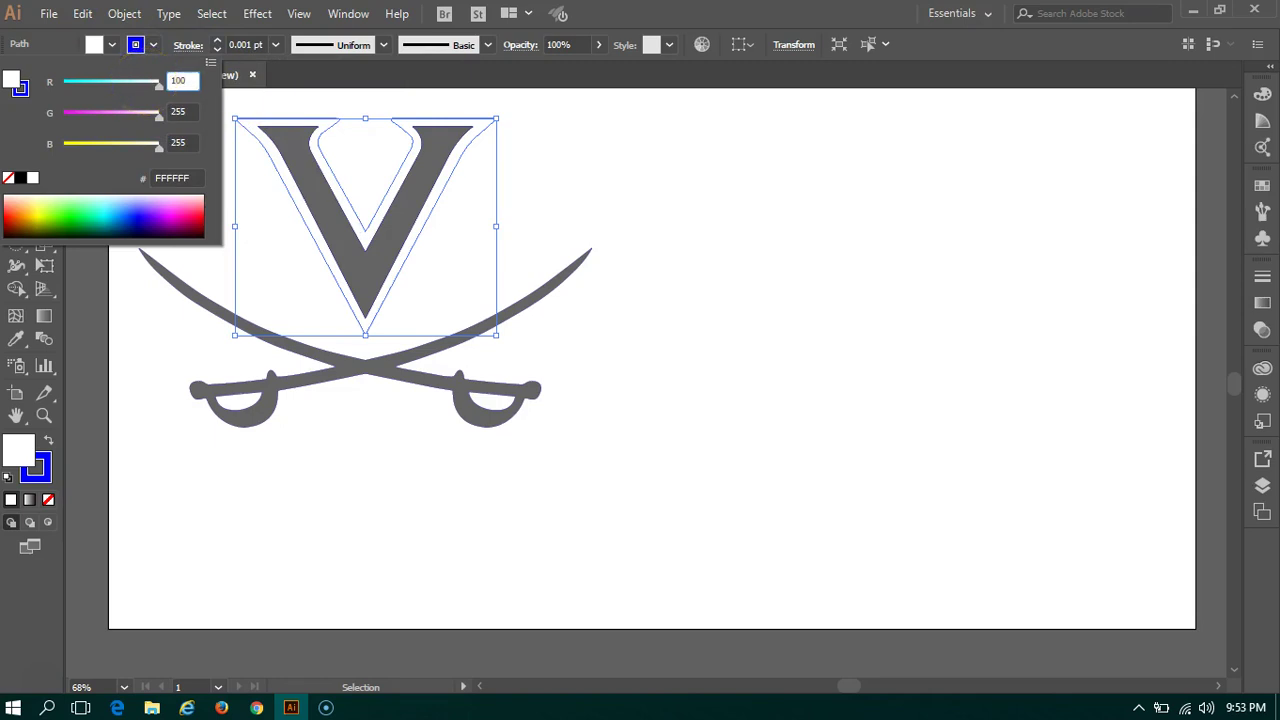
{"action": "key", "text": "Tab"}
{"action": "type", "text": "100"}
{"action": "key", "text": "Tab"}
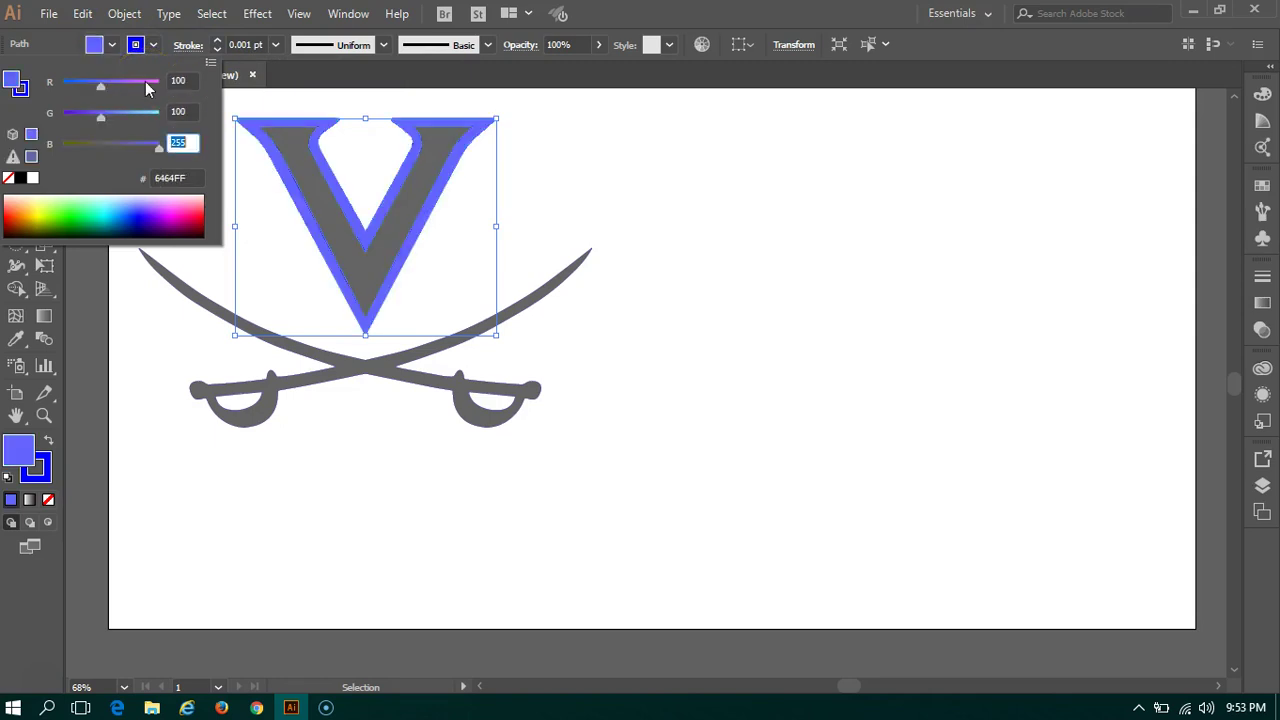
{"action": "key", "text": "Return"}
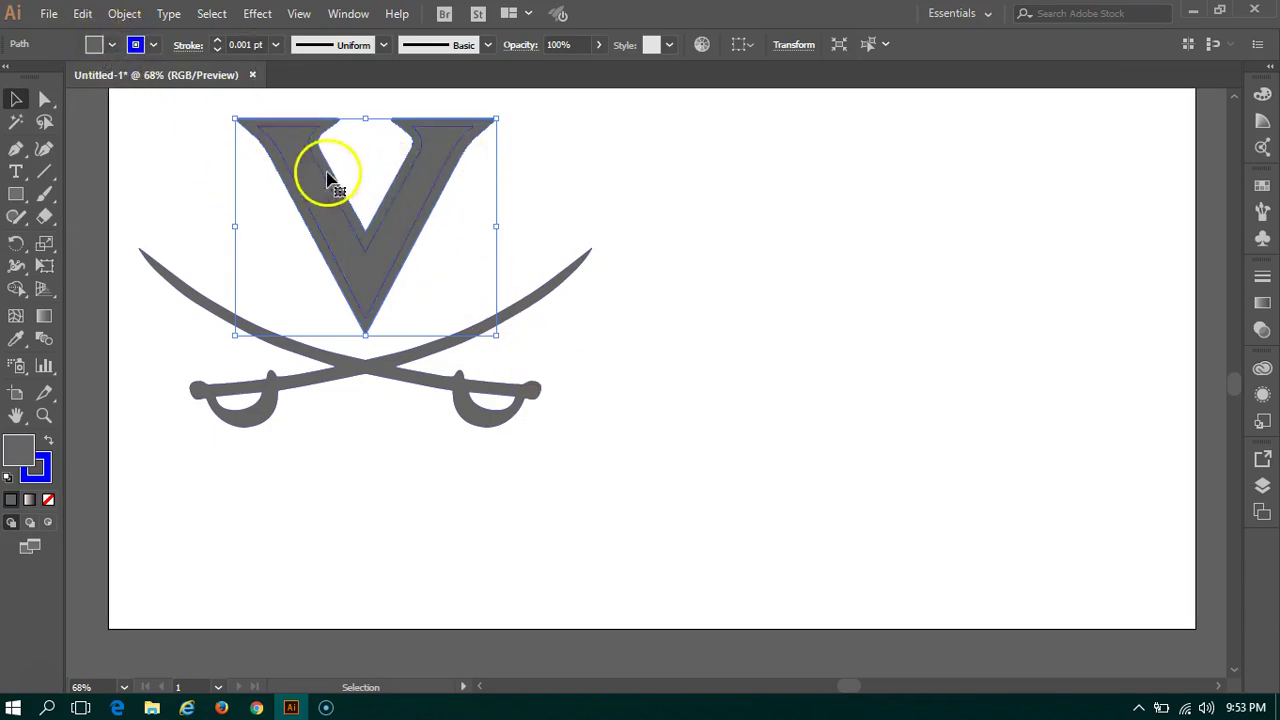
Set the outer V outline's fill to the darker RGB grey 50, 50, 50 and deselect it
{"action": "left_click", "coordinate": [112, 45]}
{"action": "left_click", "coordinate": [111, 46]}
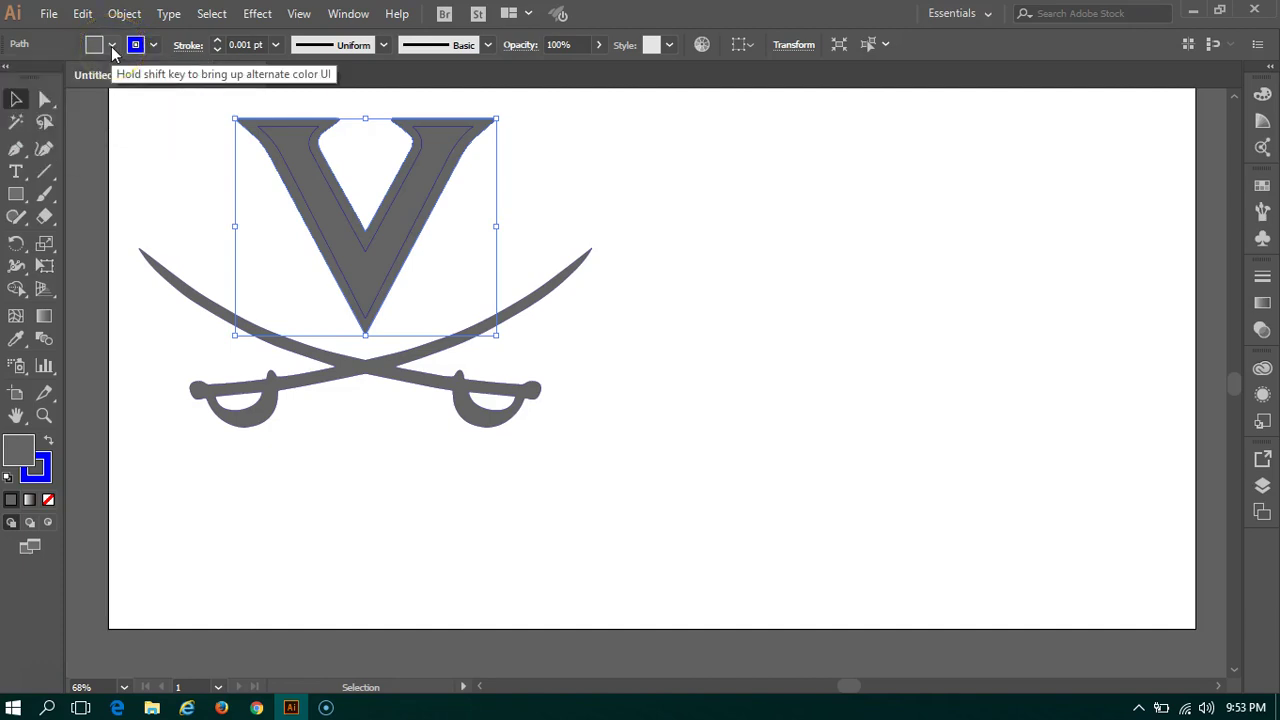
{"action": "left_click", "coordinate": [111, 46], "text": "shift"}
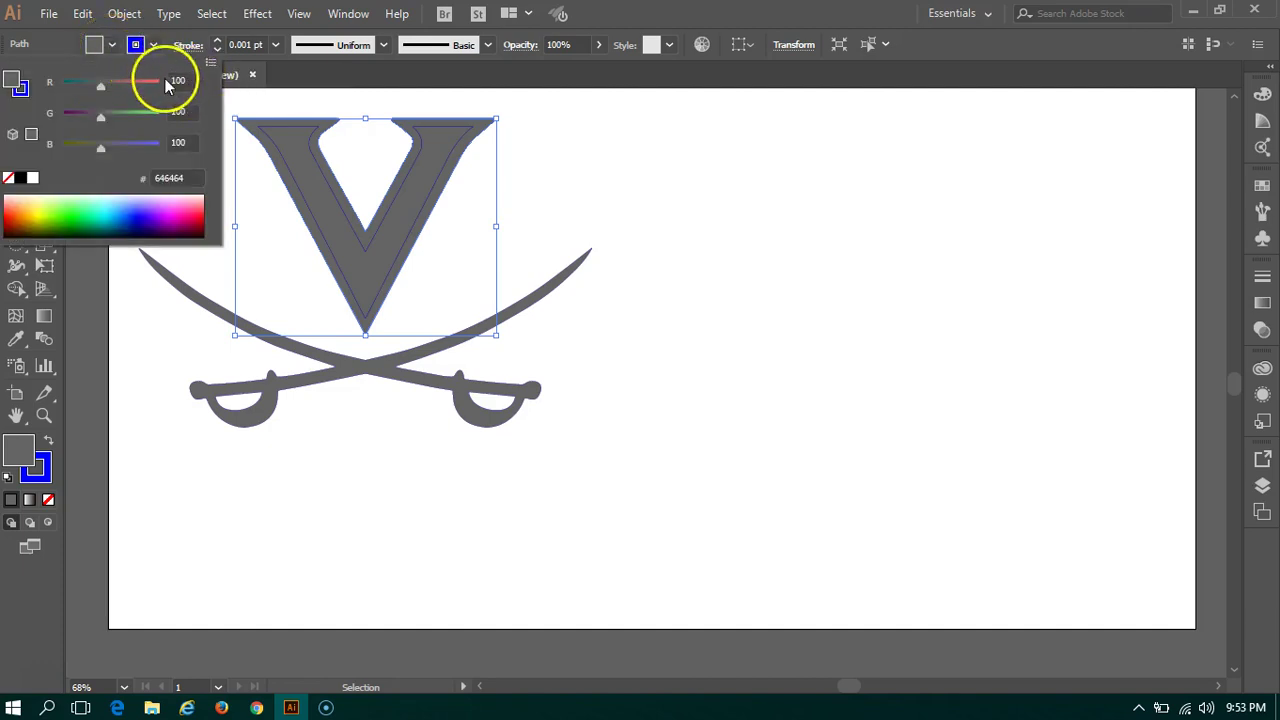
{"action": "left_click_drag", "start_coordinate": [194, 80], "coordinate": [168, 80]}
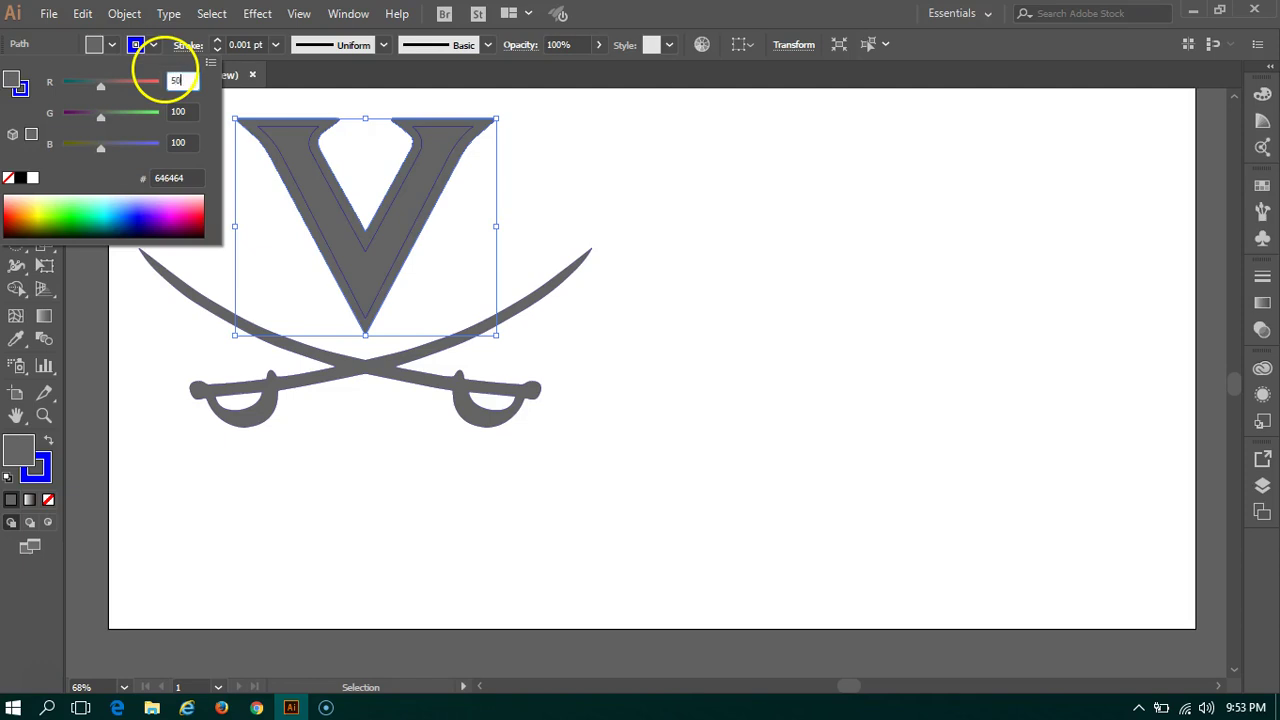
{"action": "type", "text": "50"}
{"action": "key", "text": "Tab"}
{"action": "type", "text": "50"}
{"action": "key", "text": "Tab"}
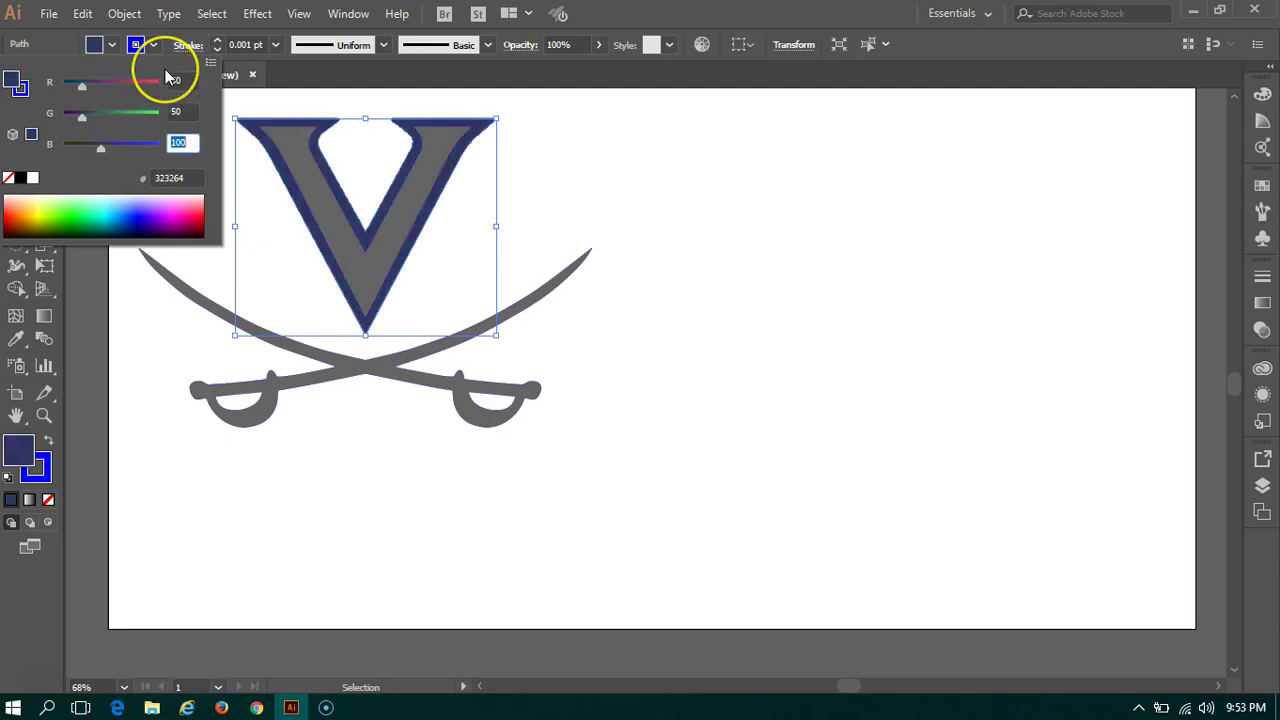
{"action": "key", "text": "Return"}
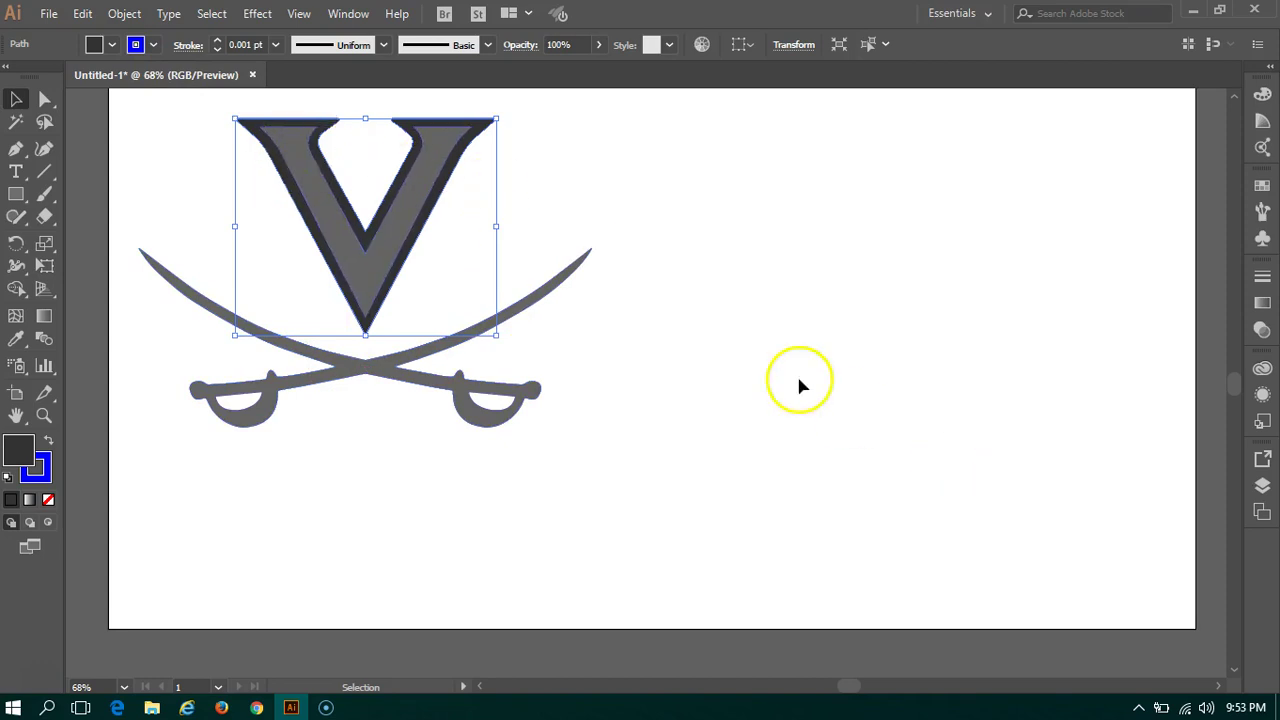
{"action": "left_click", "coordinate": [750, 364]}
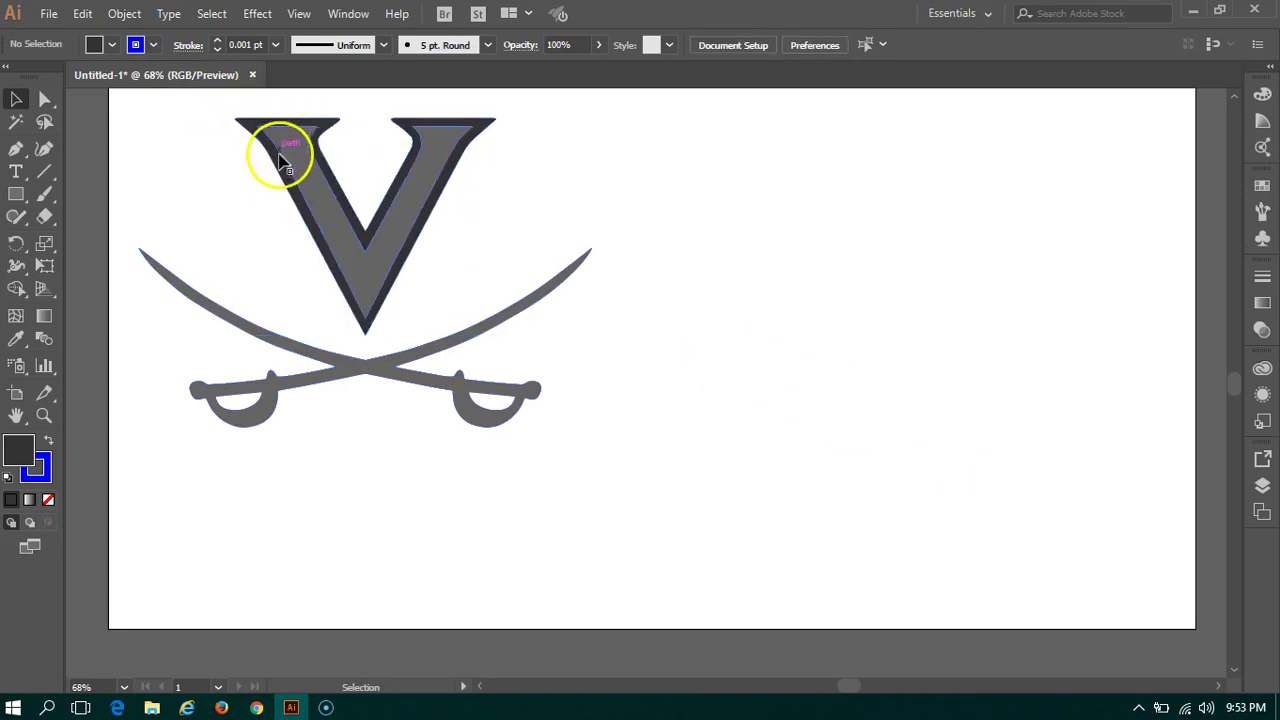